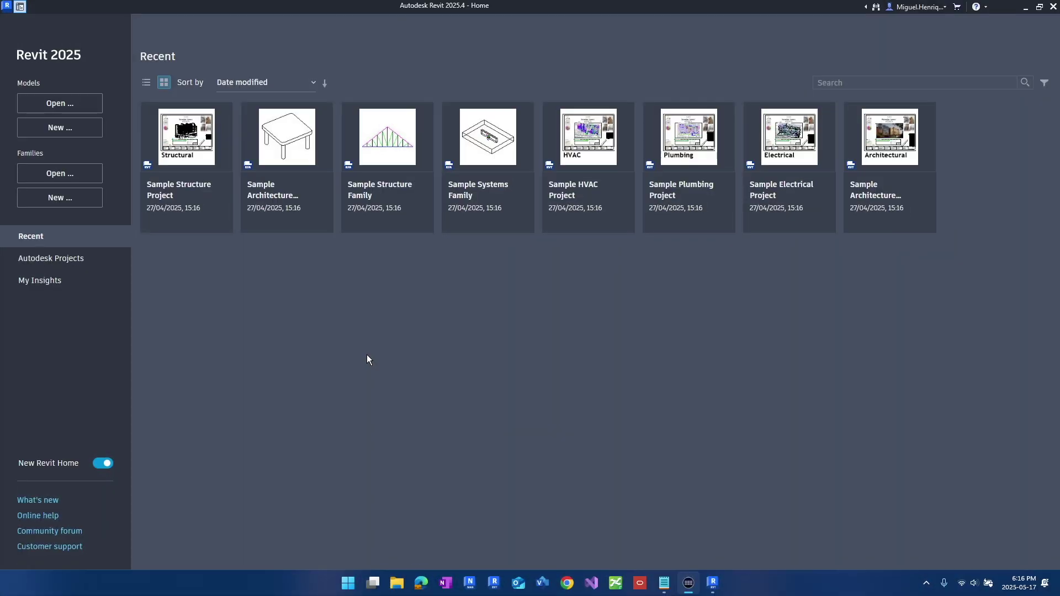
# - Create a new project from the Architectural Template
pyautogui.hotkey('ctrl', 'n')
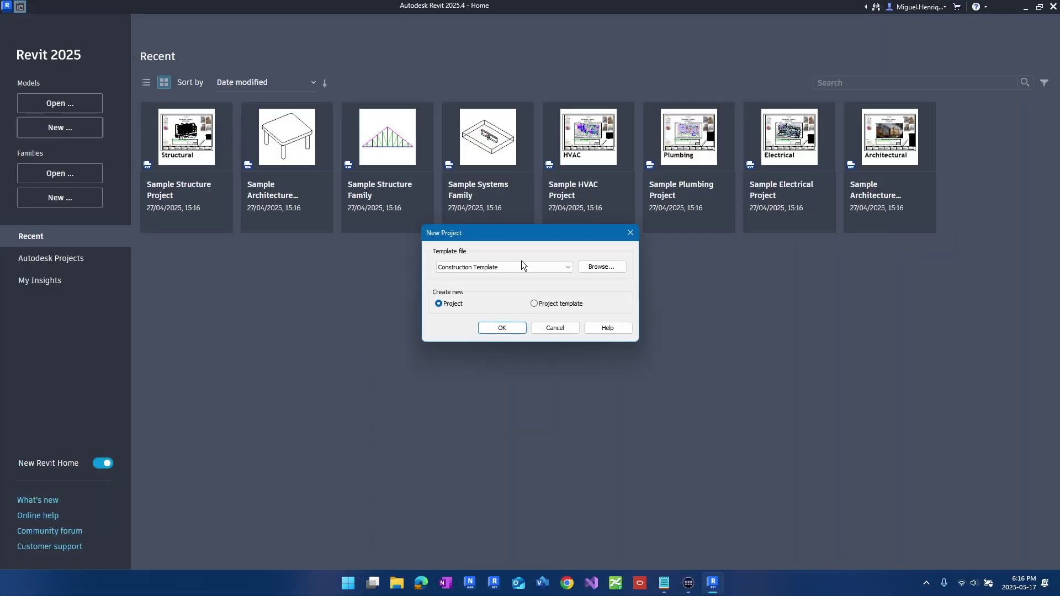
pyautogui.click(523, 266)
pyautogui.click(461, 297)
pyautogui.click(494, 330)
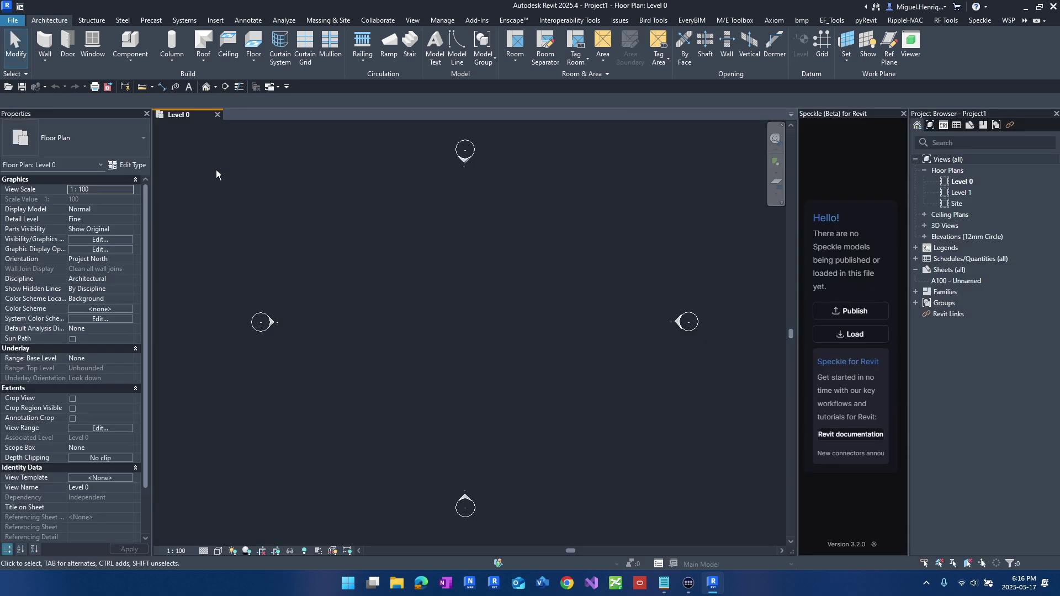
# - Save the project as Links 1.rvt in the OverlayAttachment folder
pyautogui.click(12, 20)
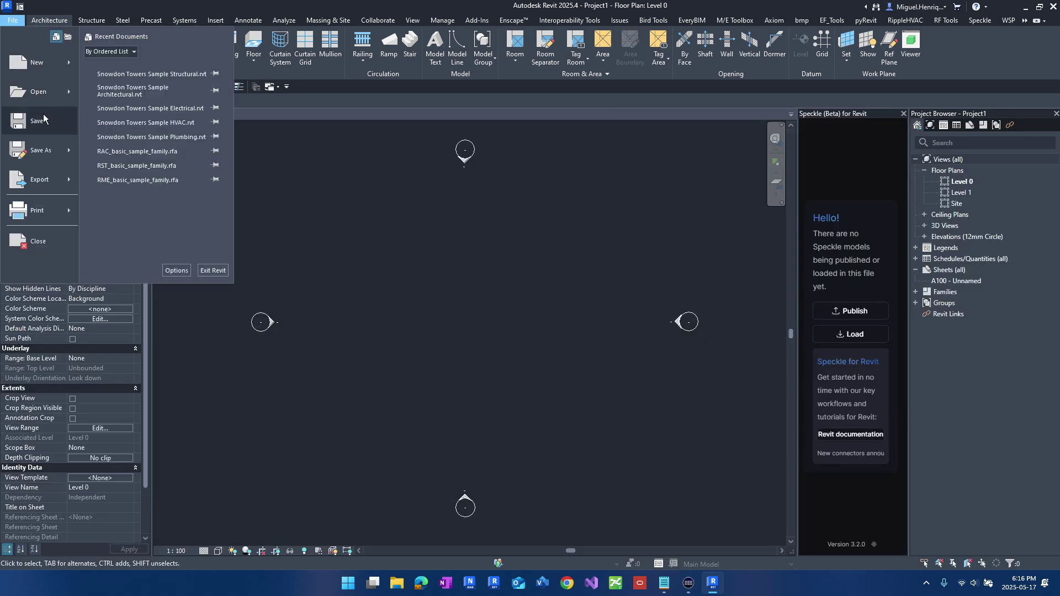
pyautogui.moveTo(48, 148)
pyautogui.click(131, 114)
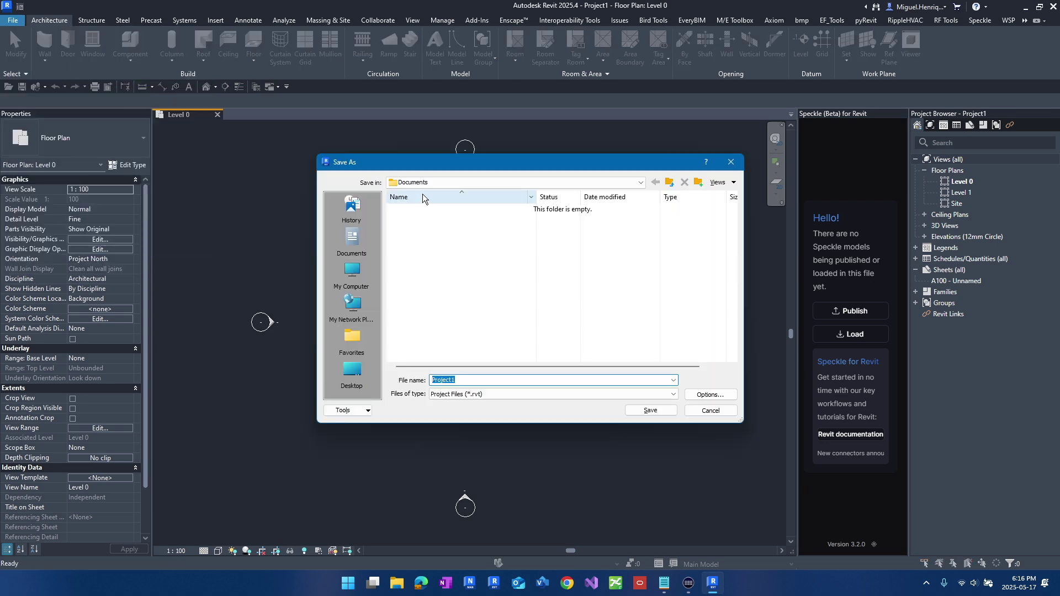
pyautogui.click(430, 184)
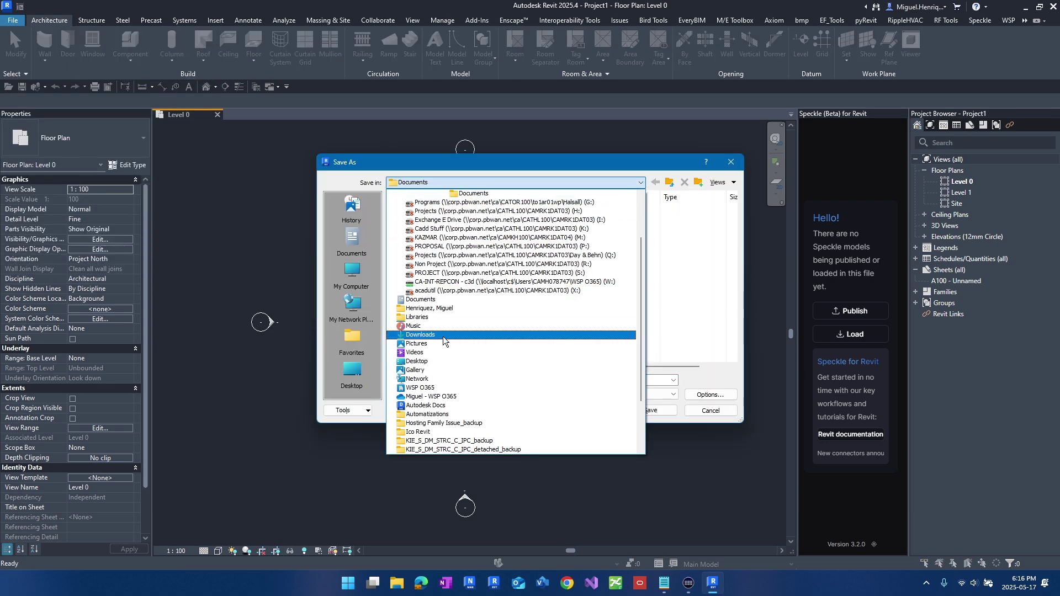
pyautogui.click(436, 373)
pyautogui.doubleClick(463, 380)
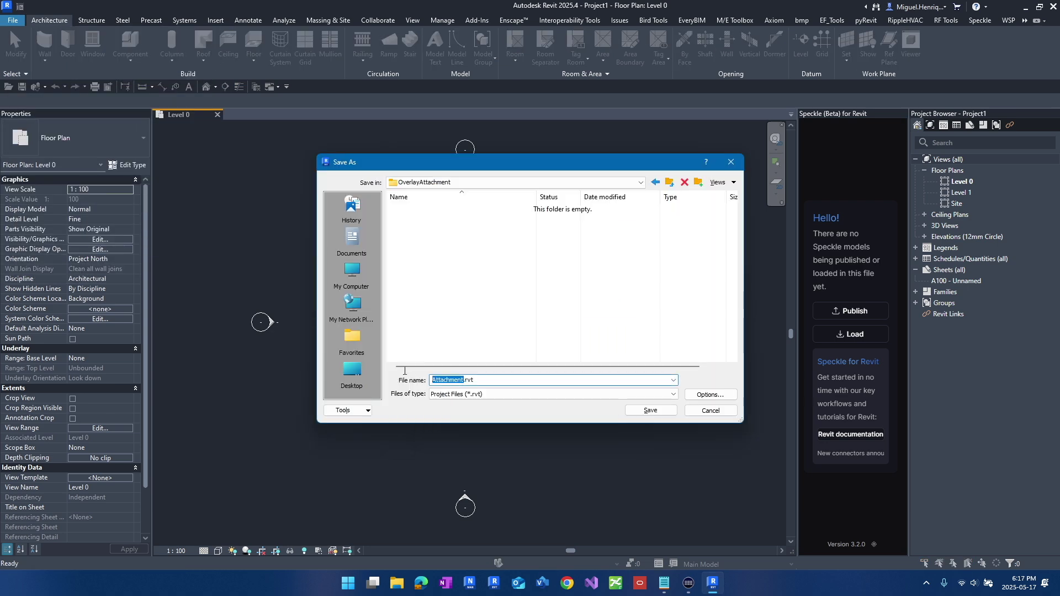
pyautogui.write('Links 1')
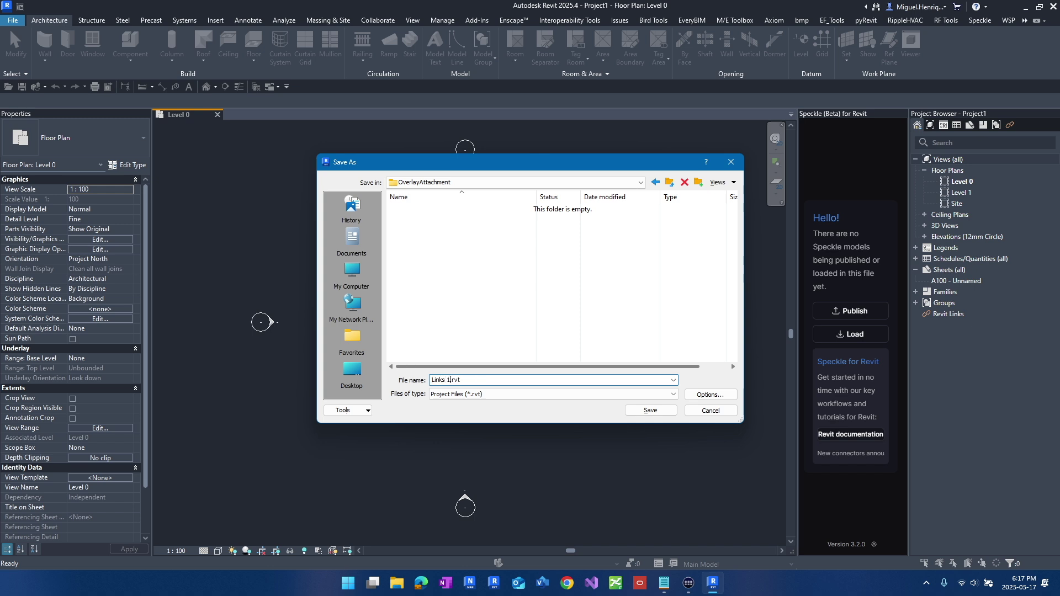
pyautogui.click(710, 395)
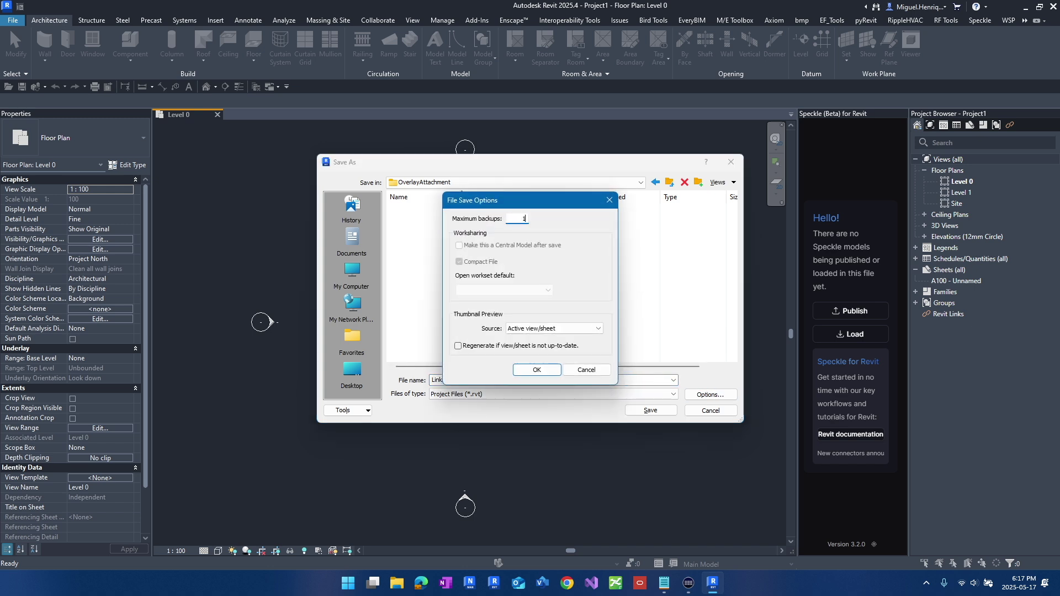
pyautogui.click(537, 369)
pyautogui.click(642, 411)
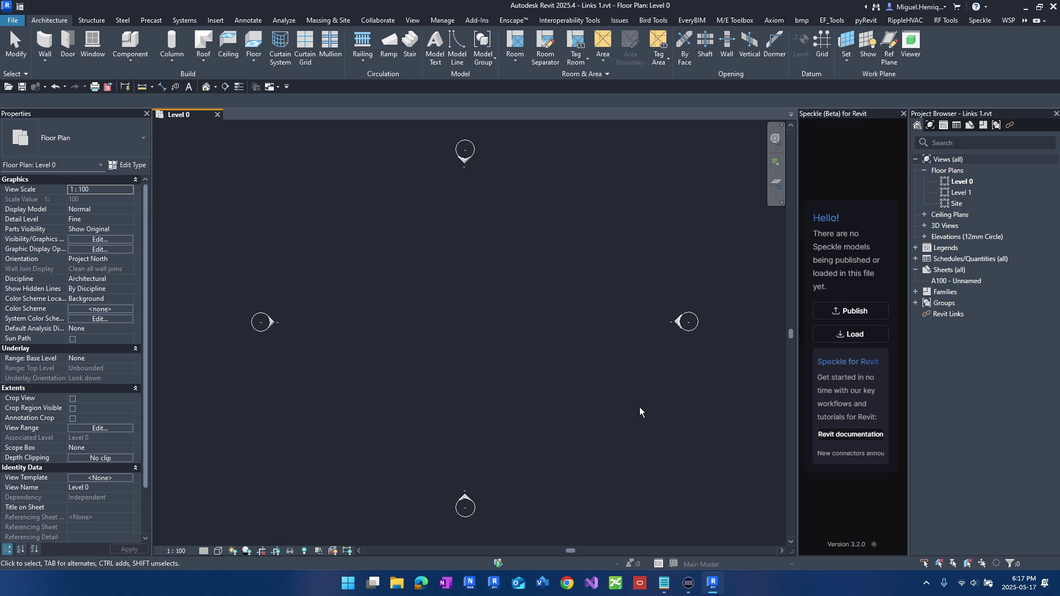
# - Save another copy of the project as Links 2.rvt
pyautogui.click(12, 20)
pyautogui.moveTo(73, 158)
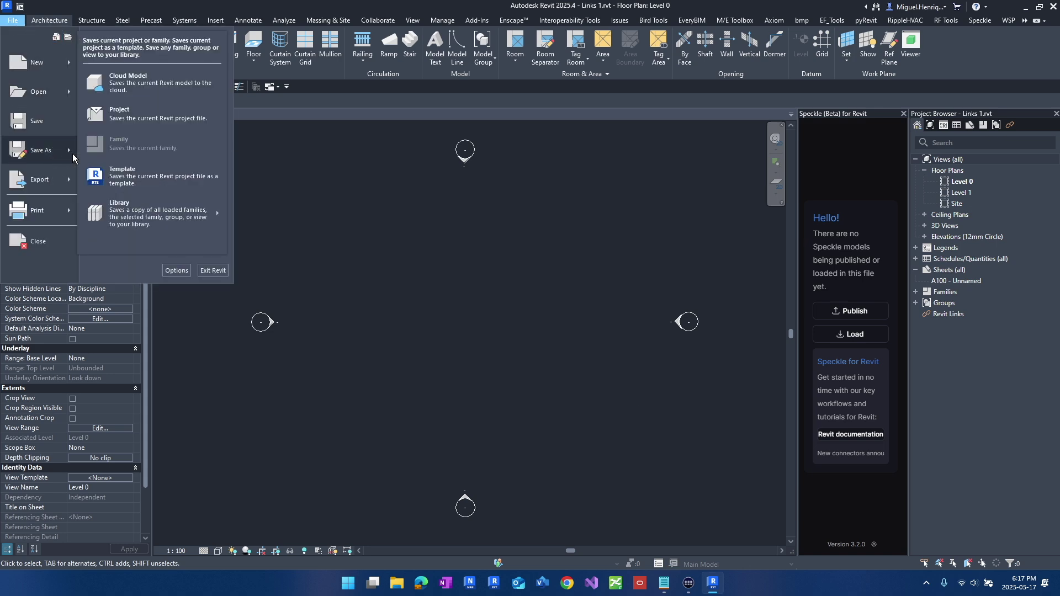
pyautogui.click(128, 116)
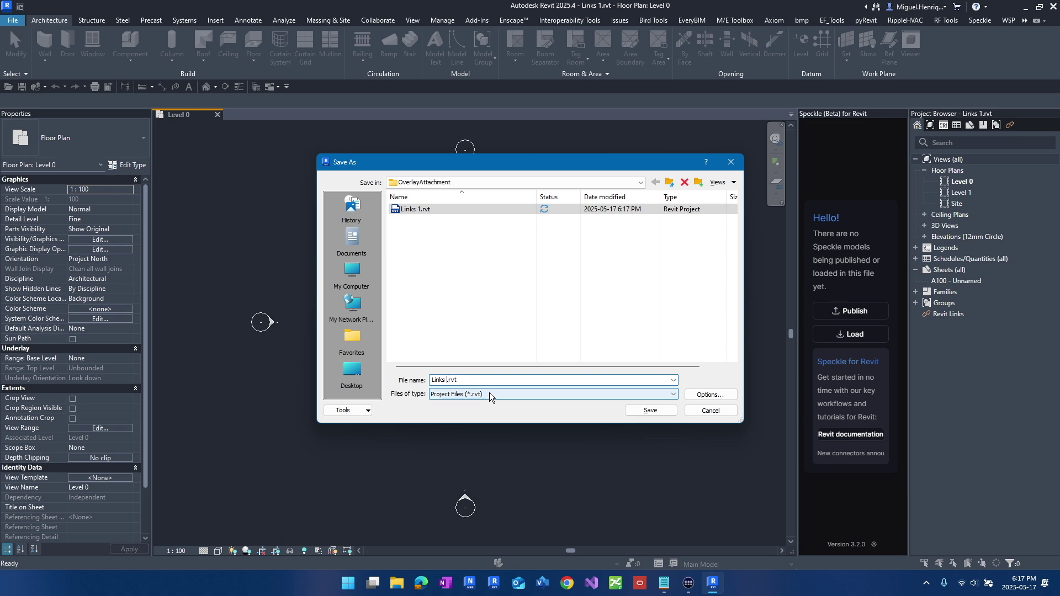
pyautogui.press('Return')
# - Save another copy of the project as Overlay.rvt
pyautogui.click(12, 20)
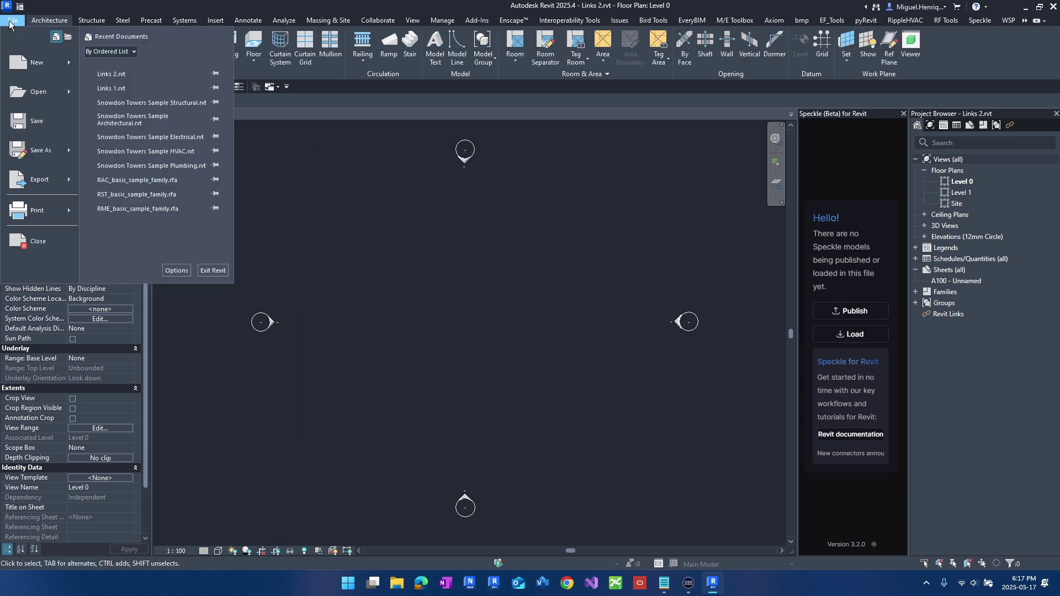
pyautogui.press('Escape')
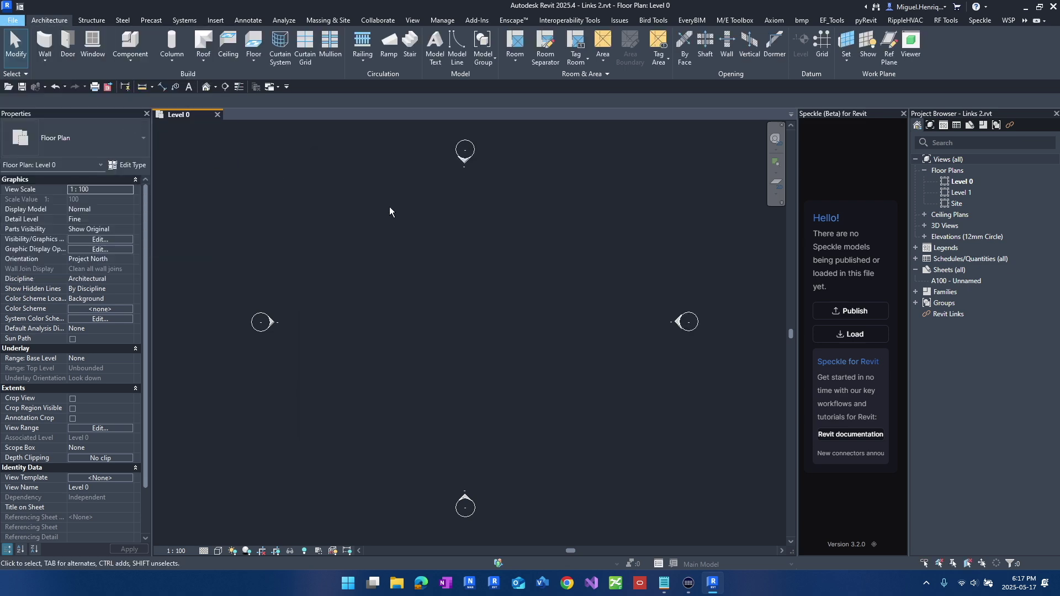
pyautogui.write('Overlay.rvt')
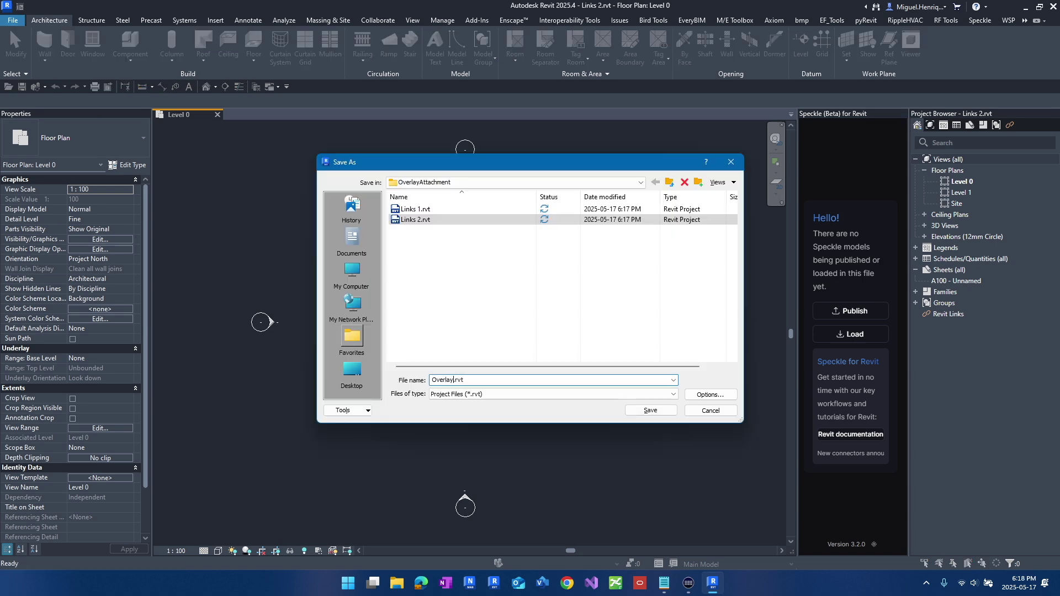
pyautogui.press('Return')
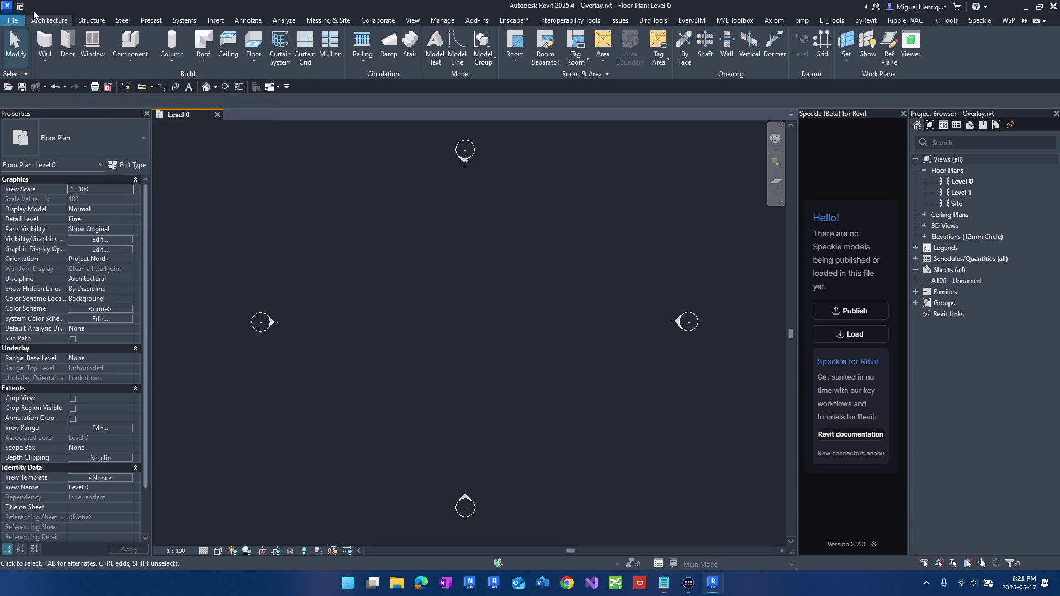
# - Save a final copy of the project as Attachment.rvt
pyautogui.click(20, 20)
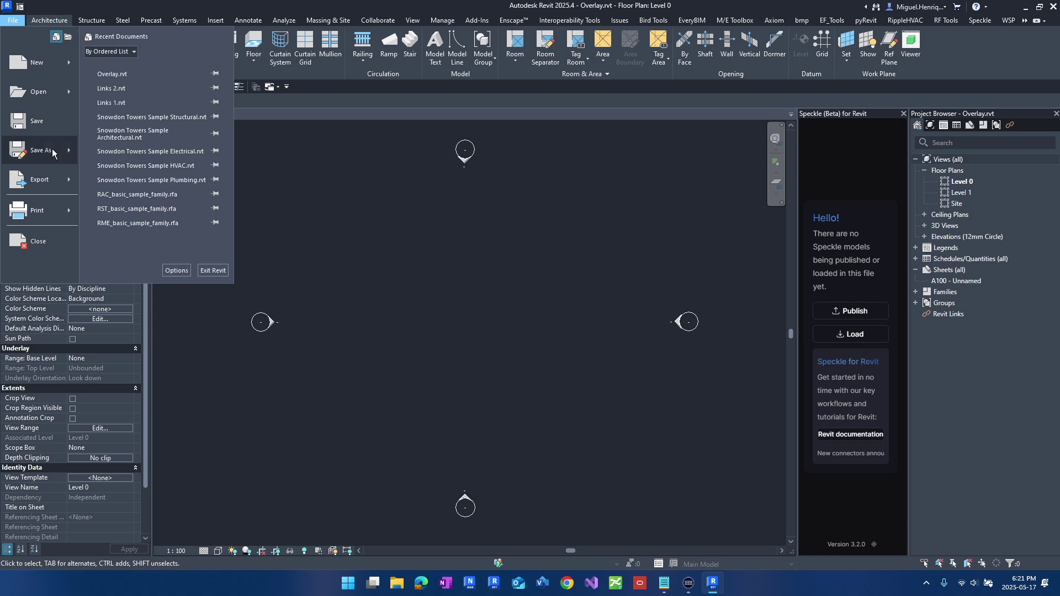
pyautogui.moveTo(61, 153)
pyautogui.click(138, 114)
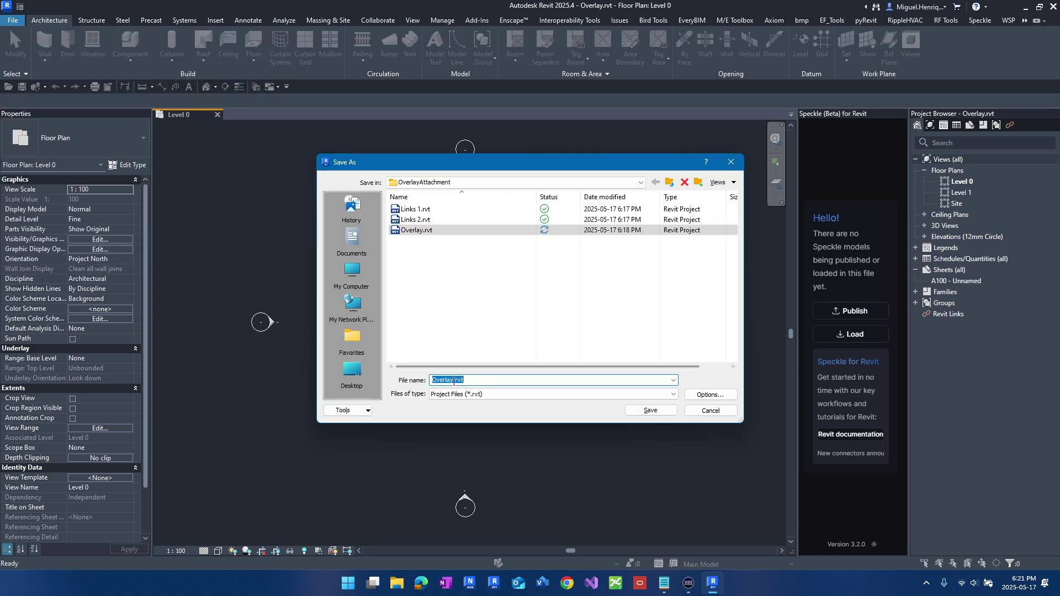
pyautogui.write('Atta')
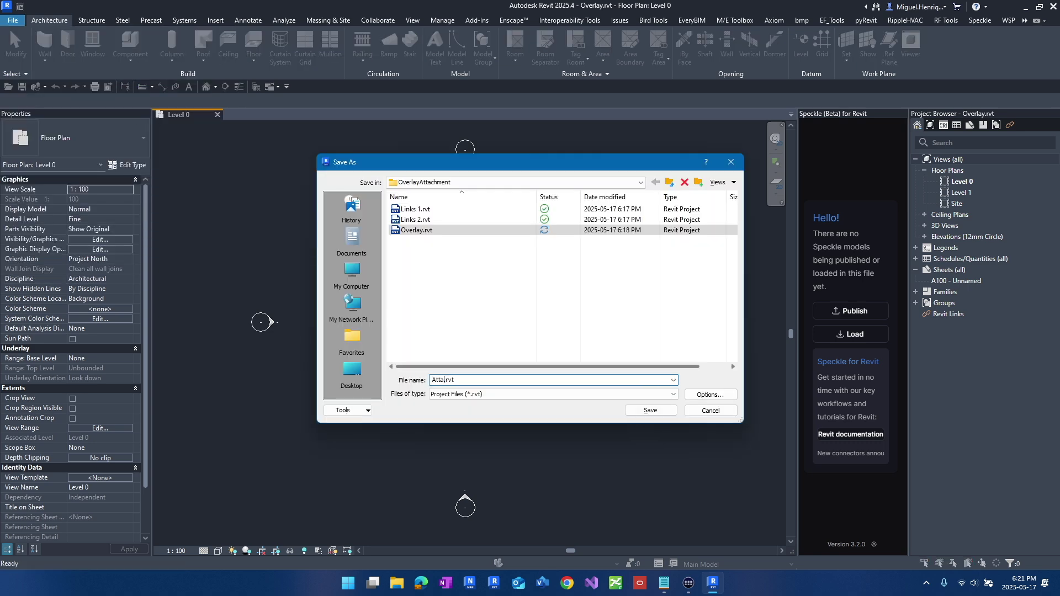
pyautogui.write('chment')
pyautogui.press('Return')
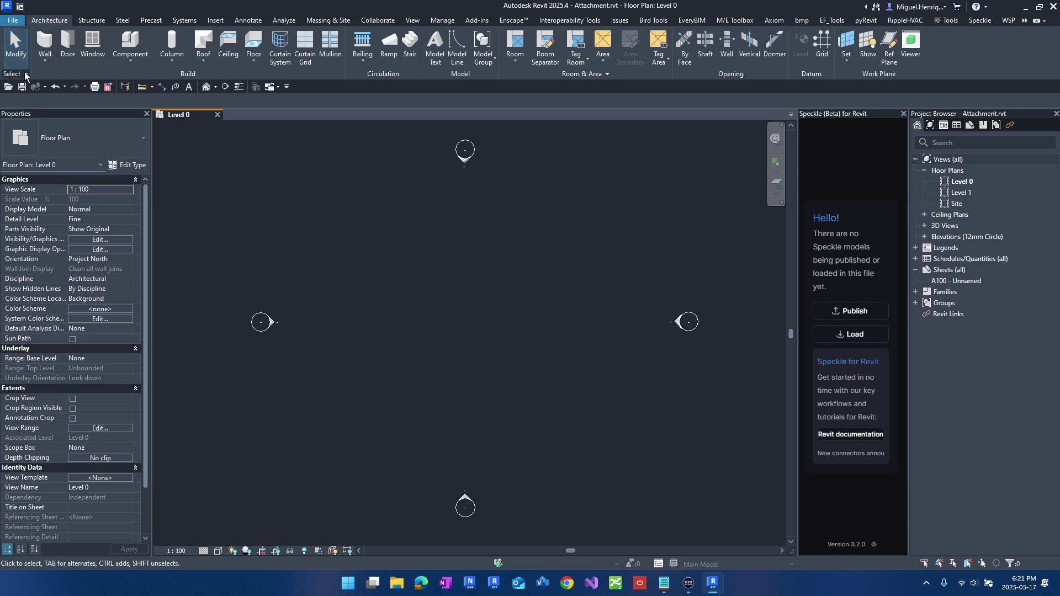
# - Draw a horizontal wall across the Level 0 plan of Attachment.rvt
pyautogui.click(10, 88)
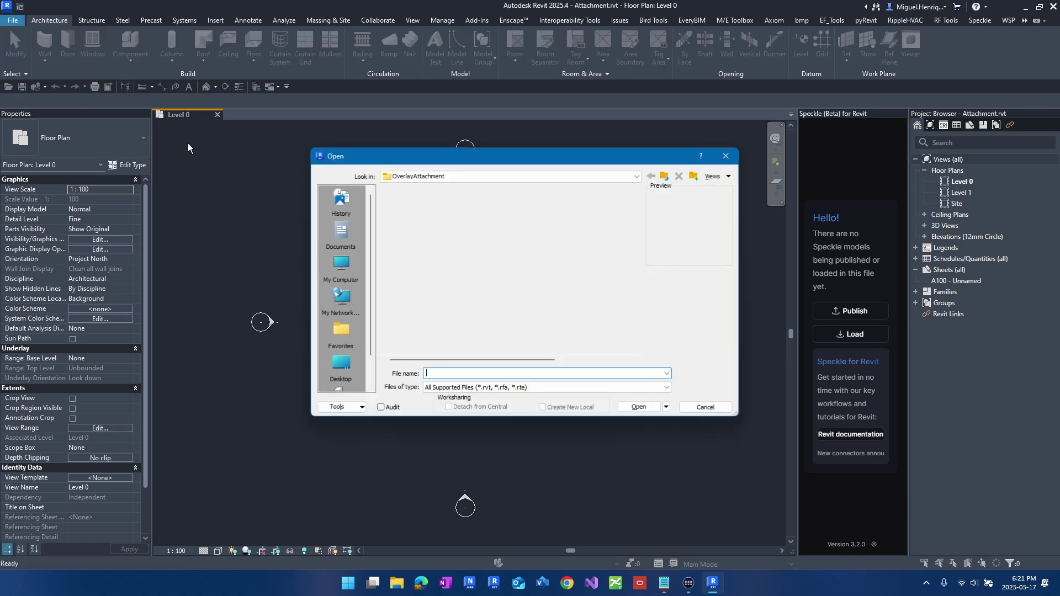
pyautogui.click(722, 159)
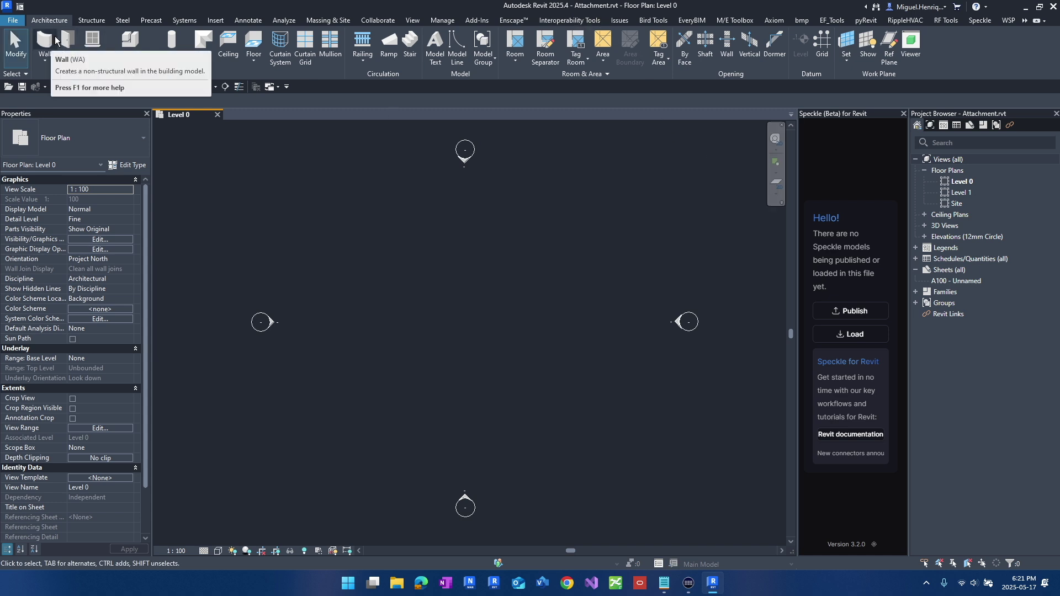
pyautogui.click(44, 42)
pyautogui.click(375, 240)
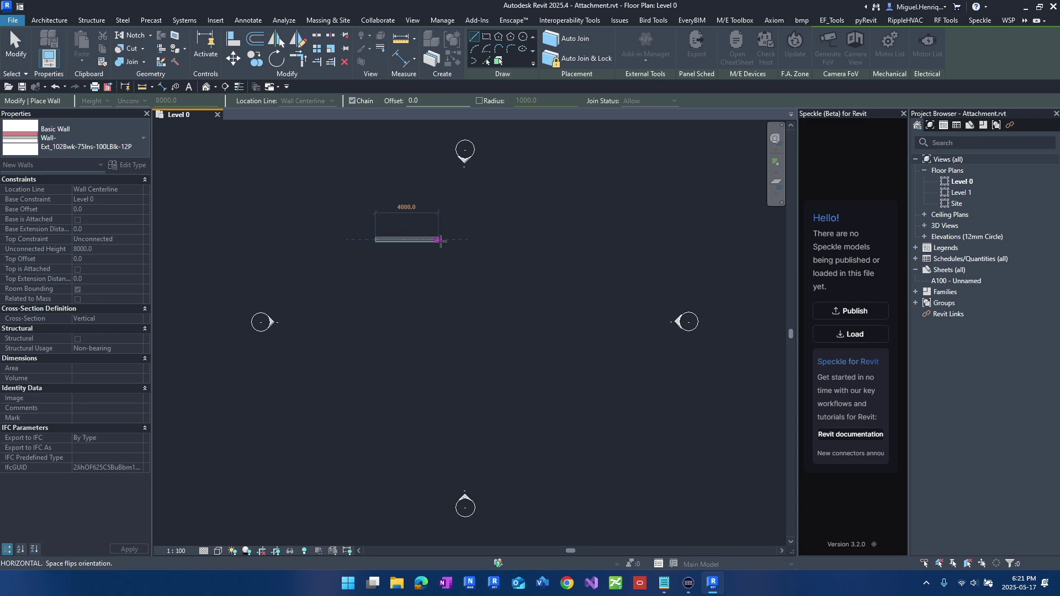
pyautogui.click(529, 232)
pyautogui.press('Escape')
pyautogui.press('Escape')
pyautogui.scroll(3, 483, 243)
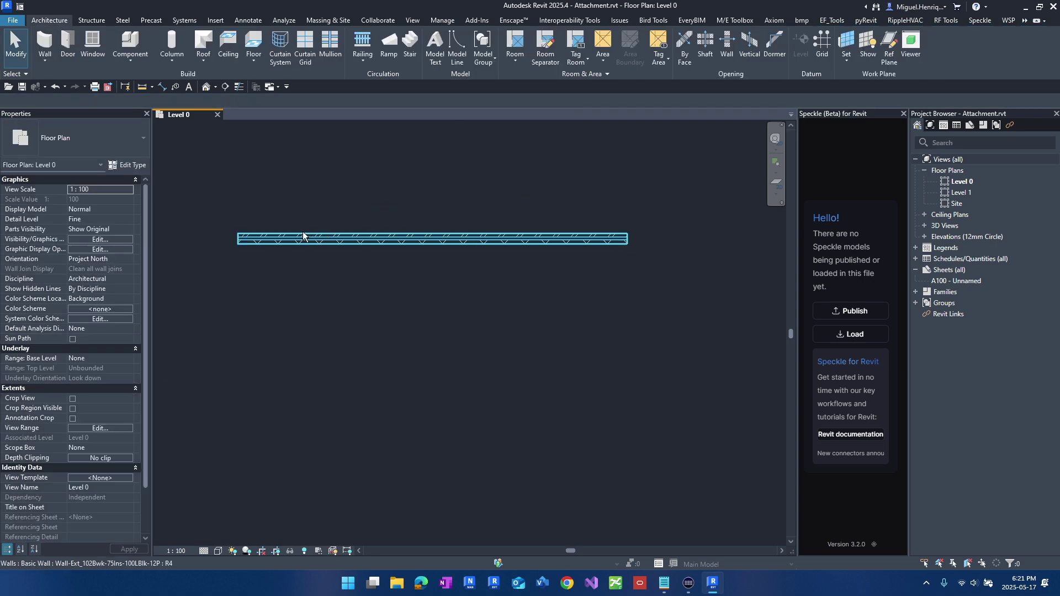
# - Place a double flush door in the new wall
pyautogui.click(74, 52)
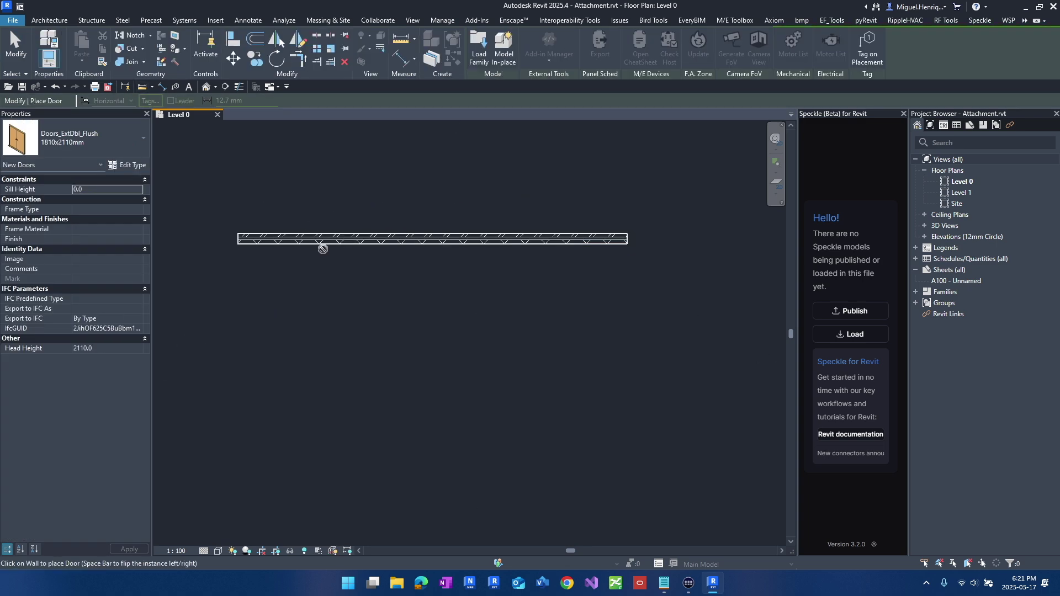
pyautogui.click(334, 240)
pyautogui.press('Escape')
pyautogui.press('Escape')
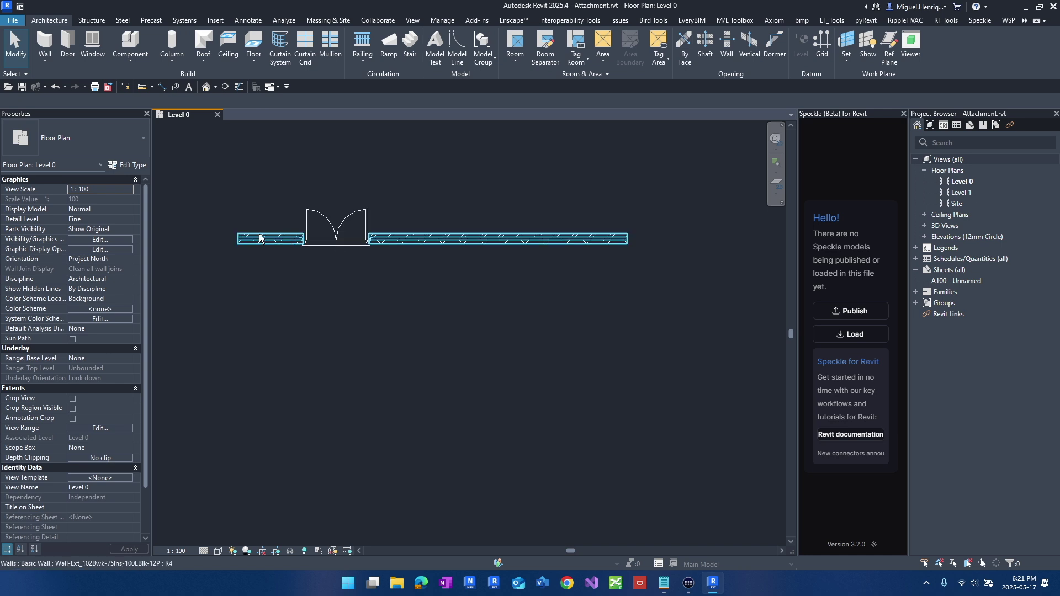
pyautogui.scroll(-3, 453, 266)
pyautogui.scroll(1, 453, 266)
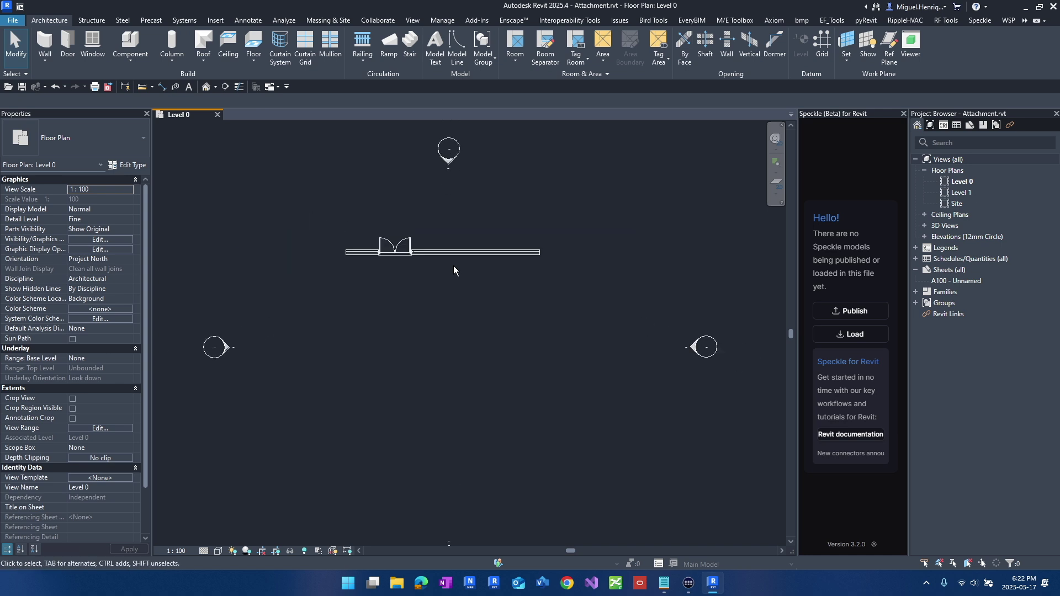
# - Open Overlay.rvt from the OverlayAttachment folder
pyautogui.hotkey('ctrl', 'o')
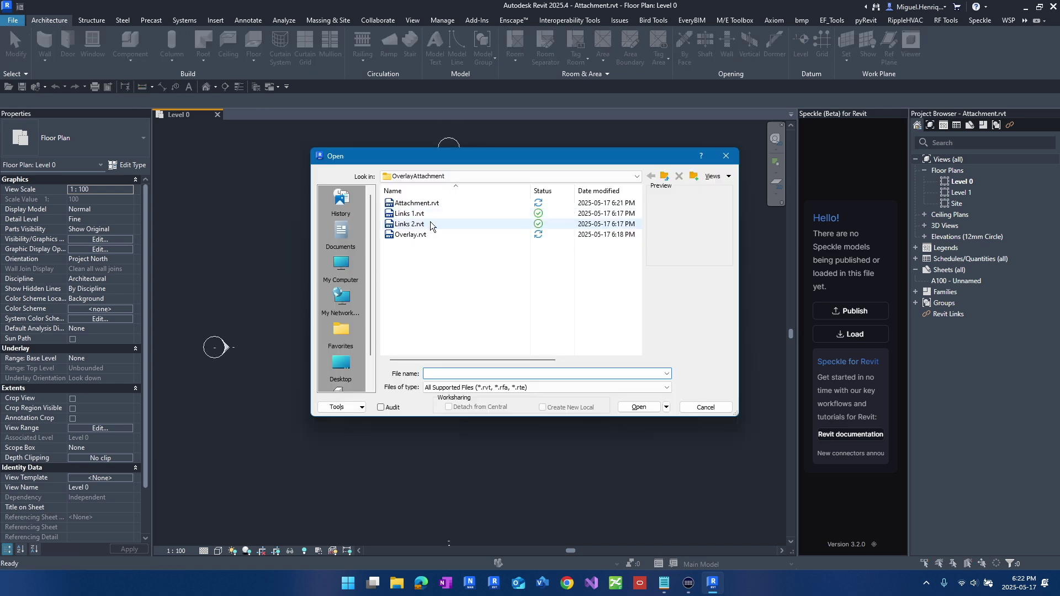
pyautogui.click(411, 235)
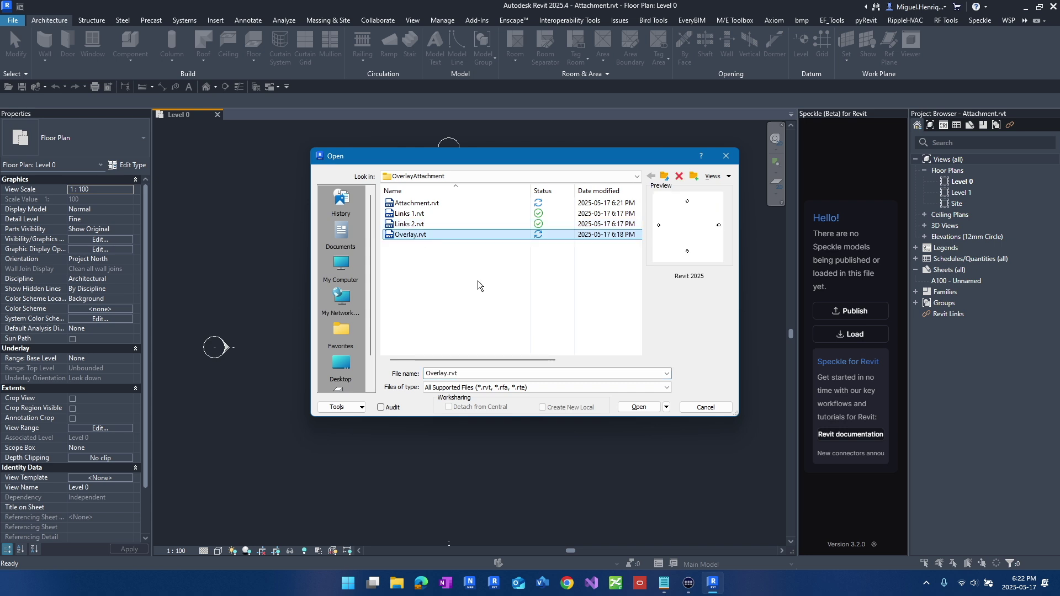
pyautogui.press('Return')
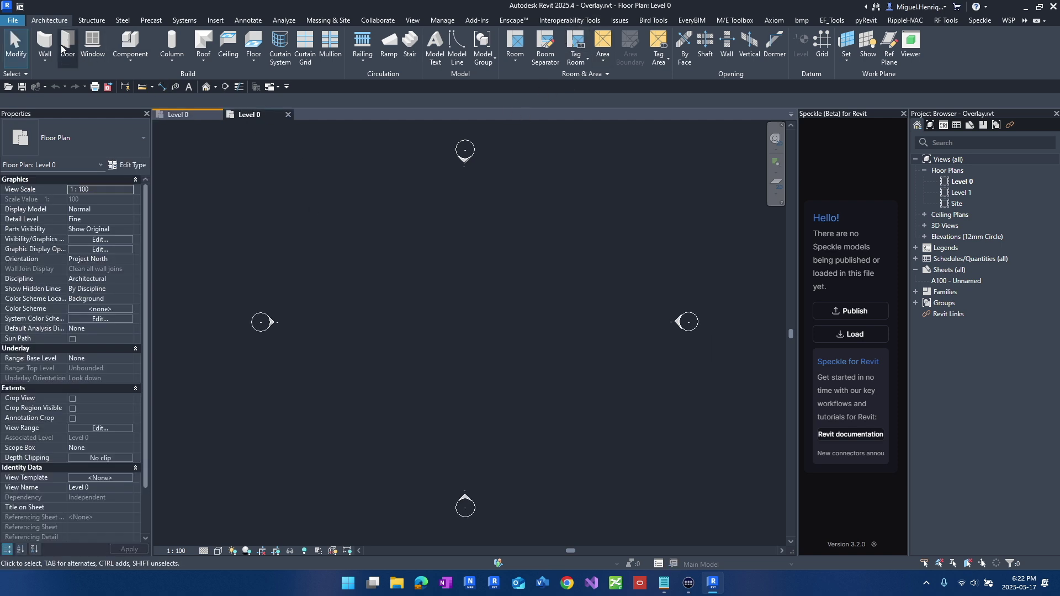
# - Draw a 12000 wall on the Level 0 plan
pyautogui.click(45, 44)
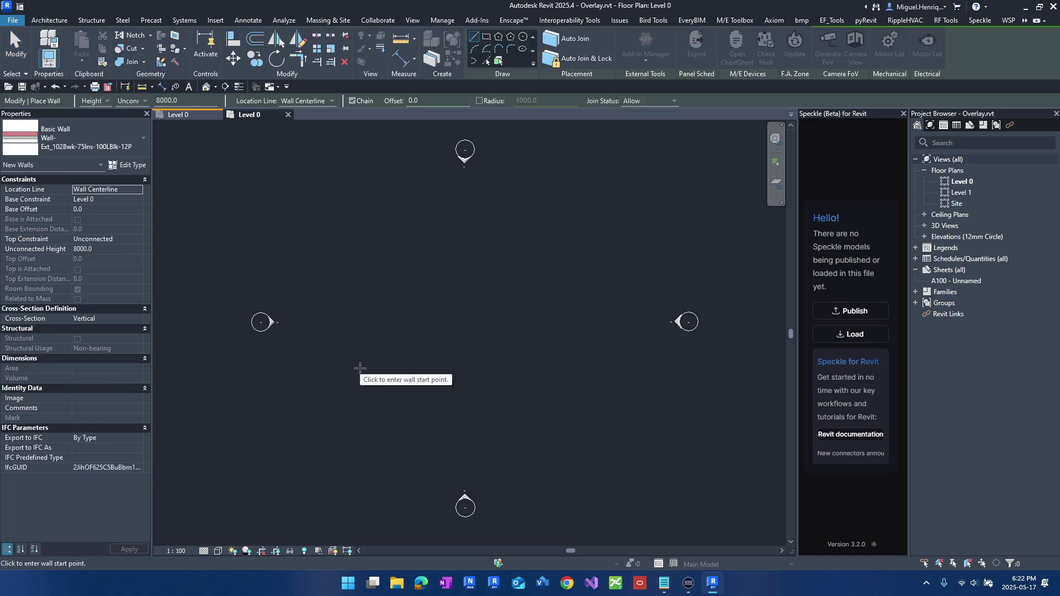
pyautogui.click(360, 368)
pyautogui.click(548, 368)
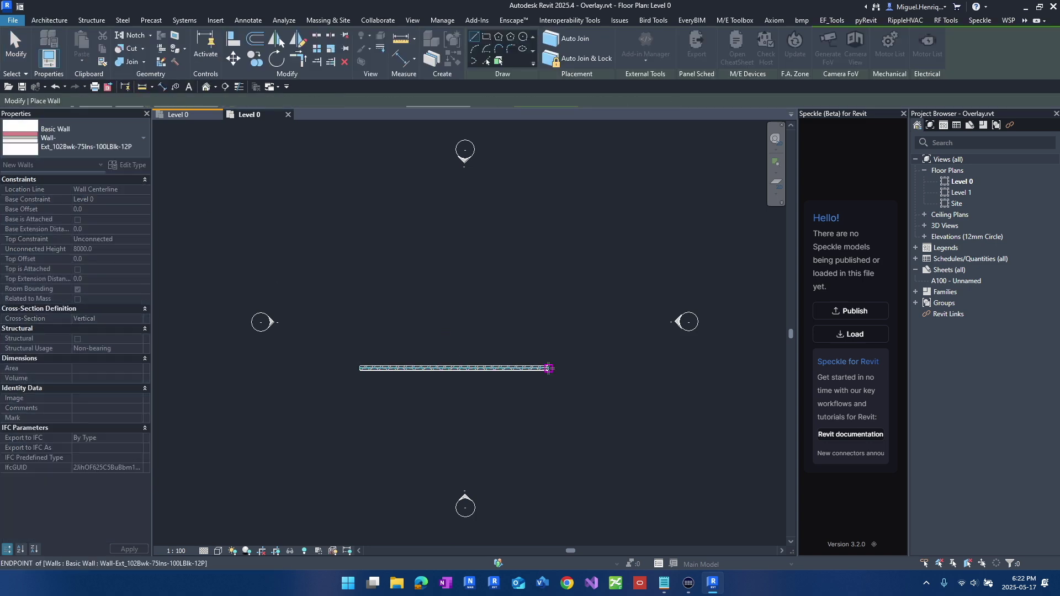
pyautogui.press('Escape')
pyautogui.press('Escape')
# - Place a Windows_Sgl_Plain 910x910mm window near the wall's middle
pyautogui.click(93, 47)
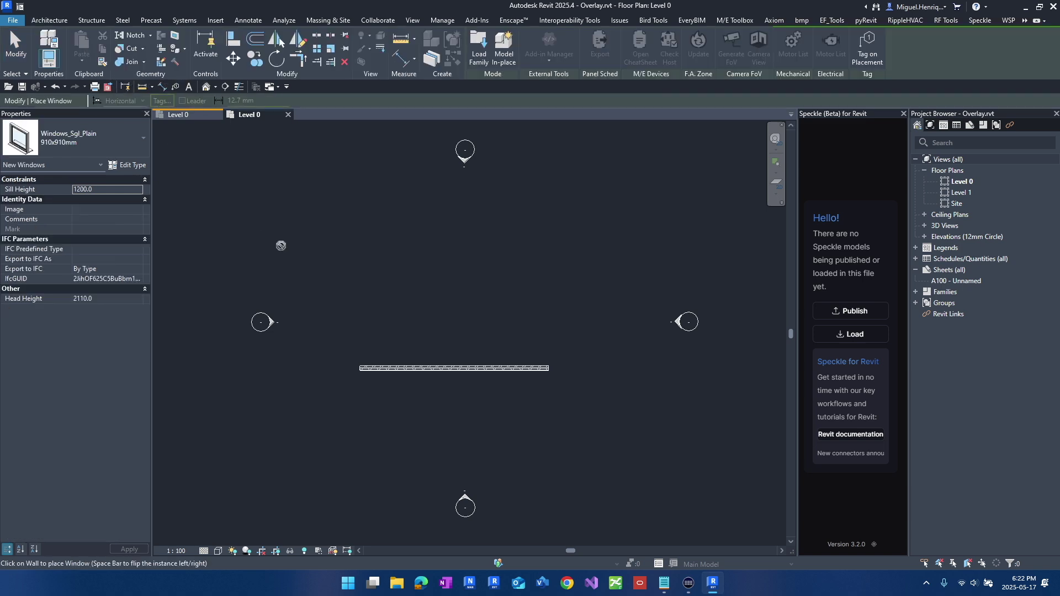
pyautogui.scroll(2, 445, 371)
pyautogui.click(443, 363)
pyautogui.press('Escape')
pyautogui.press('Escape')
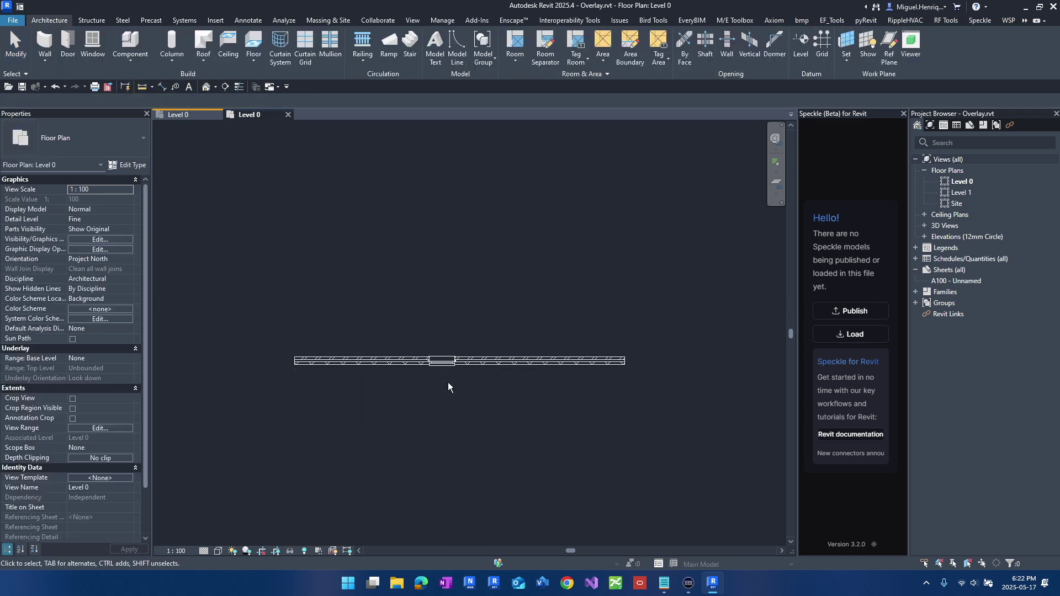
pyautogui.scroll(-2, 460, 409)
pyautogui.scroll(1, 455, 409)
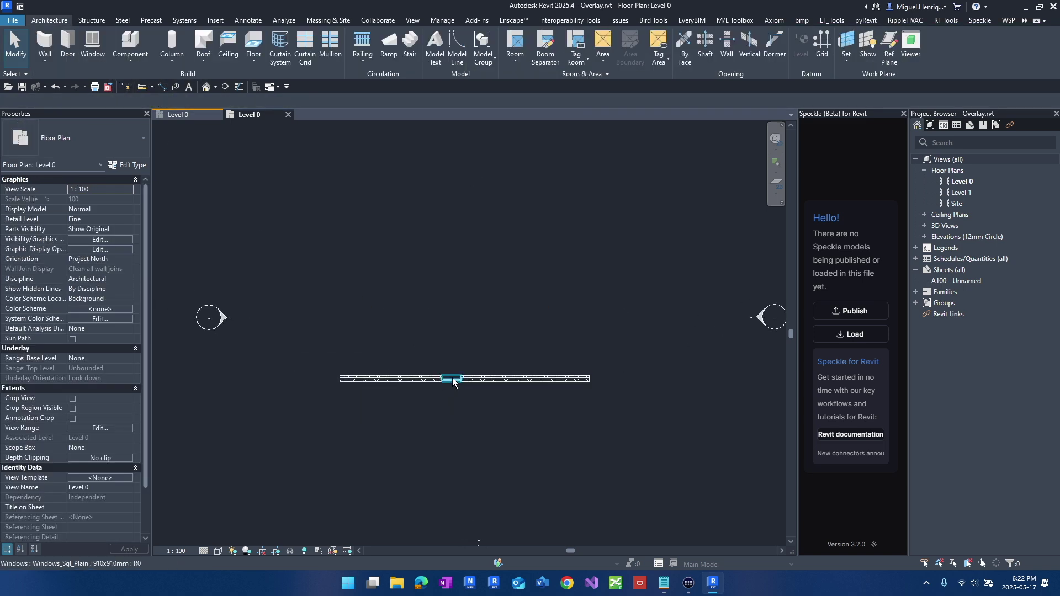
pyautogui.scroll(1, 445, 291)
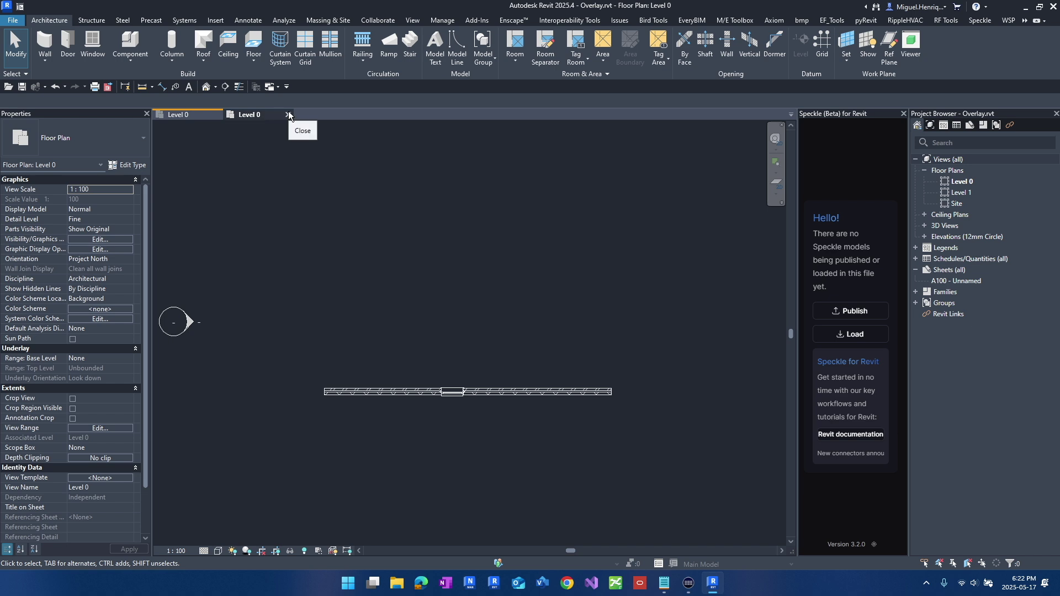
# - Close Overlay.rvt saving its changes, then close Attachment.rvt's Level 0 view
pyautogui.click(288, 114)
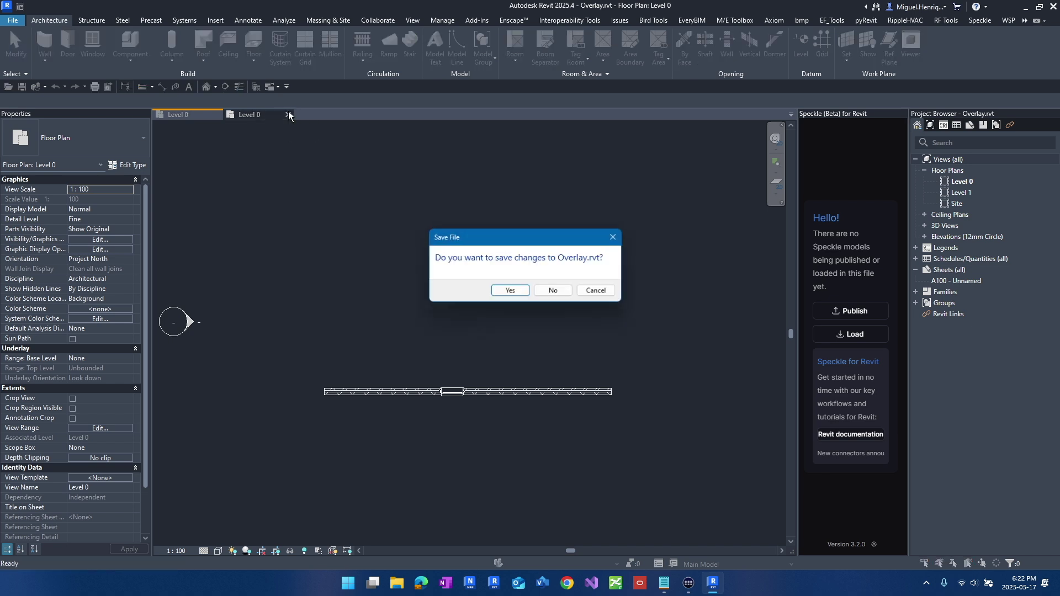
pyautogui.click(500, 290)
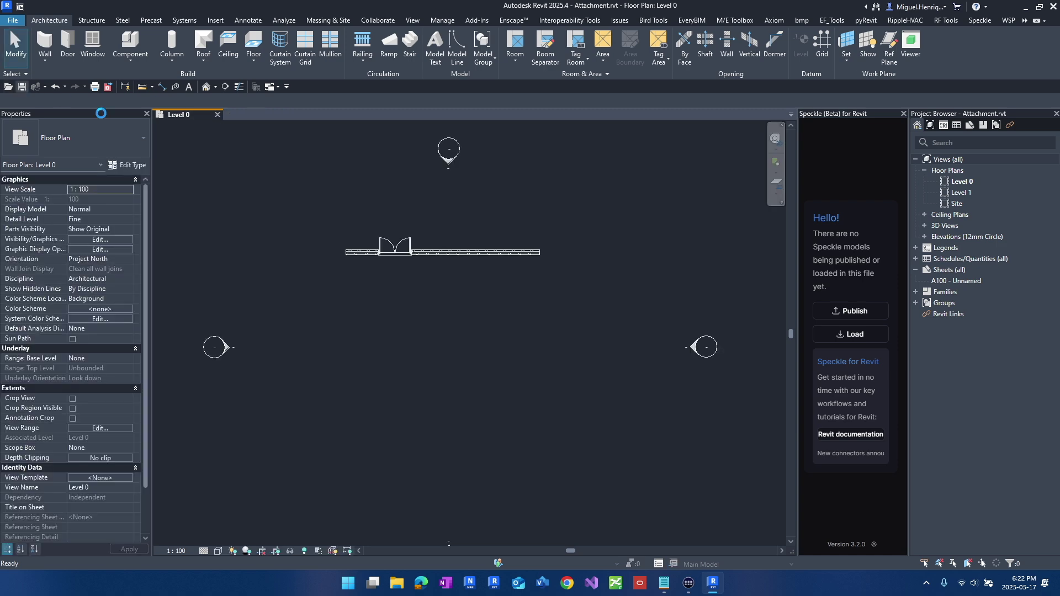
pyautogui.click(217, 115)
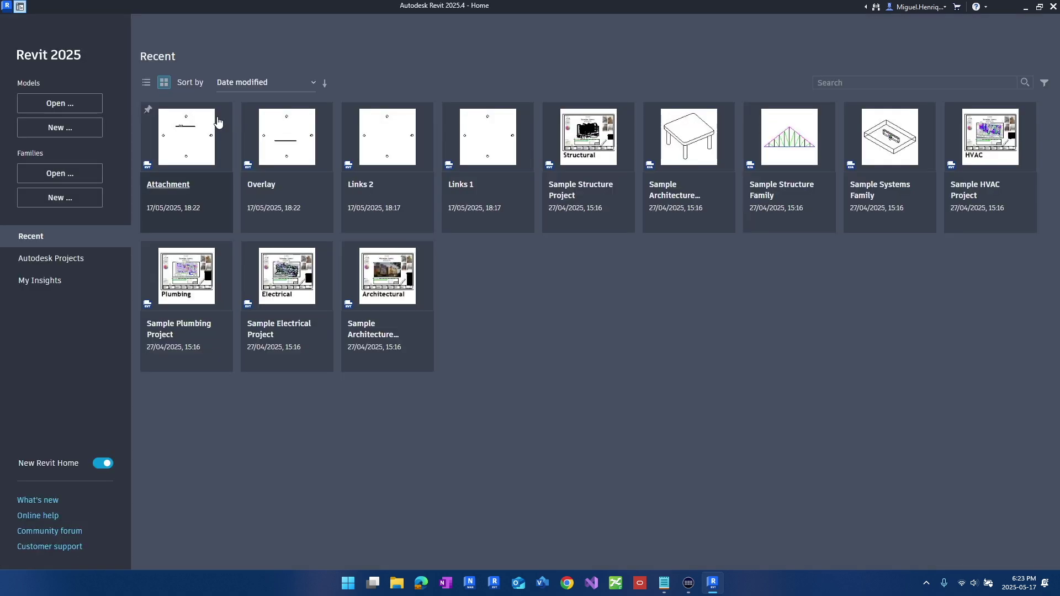
# - Open Links 1 and link Overlay.rvt using Auto - Internal Origin to Internal Origin
pyautogui.click(467, 185)
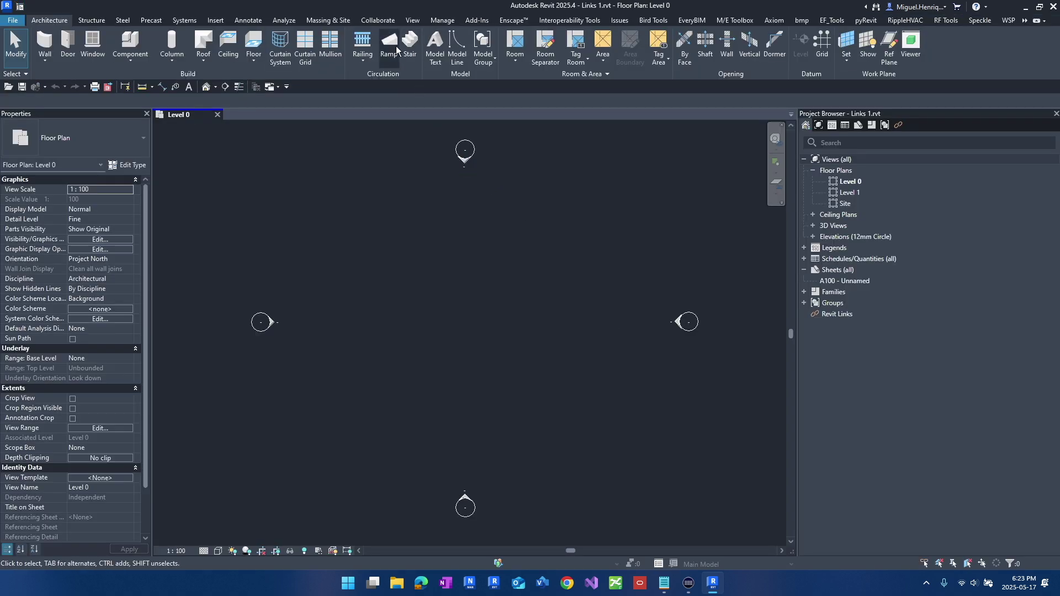
pyautogui.click(216, 20)
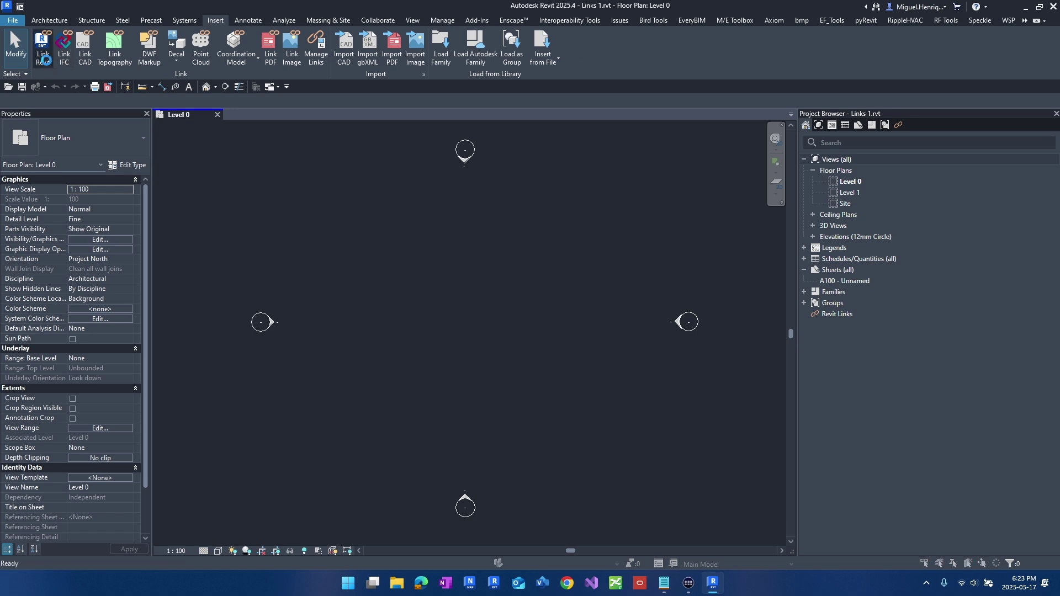
pyautogui.click(44, 55)
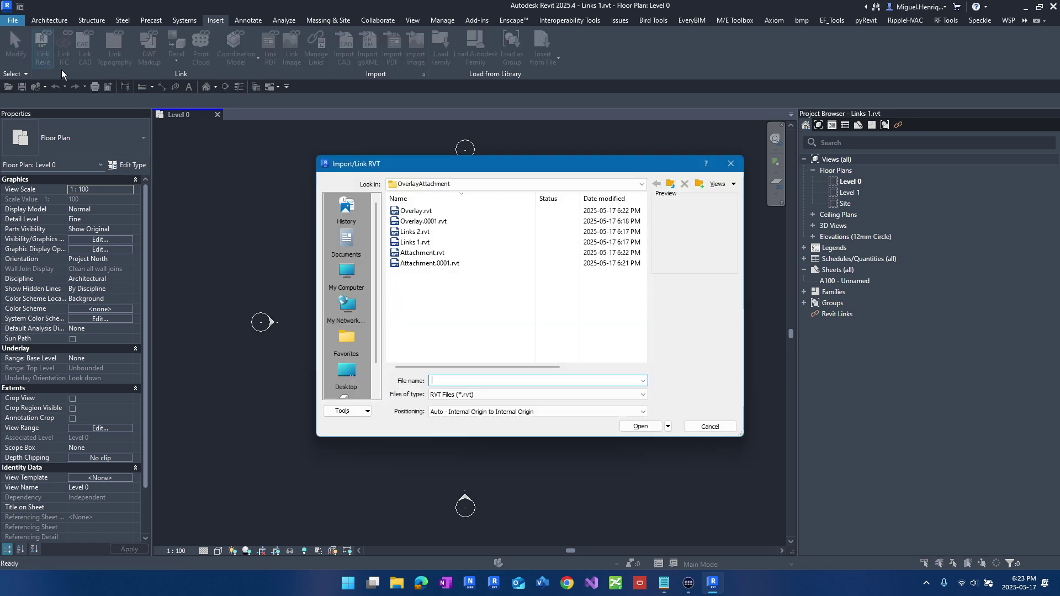
pyautogui.click(416, 211)
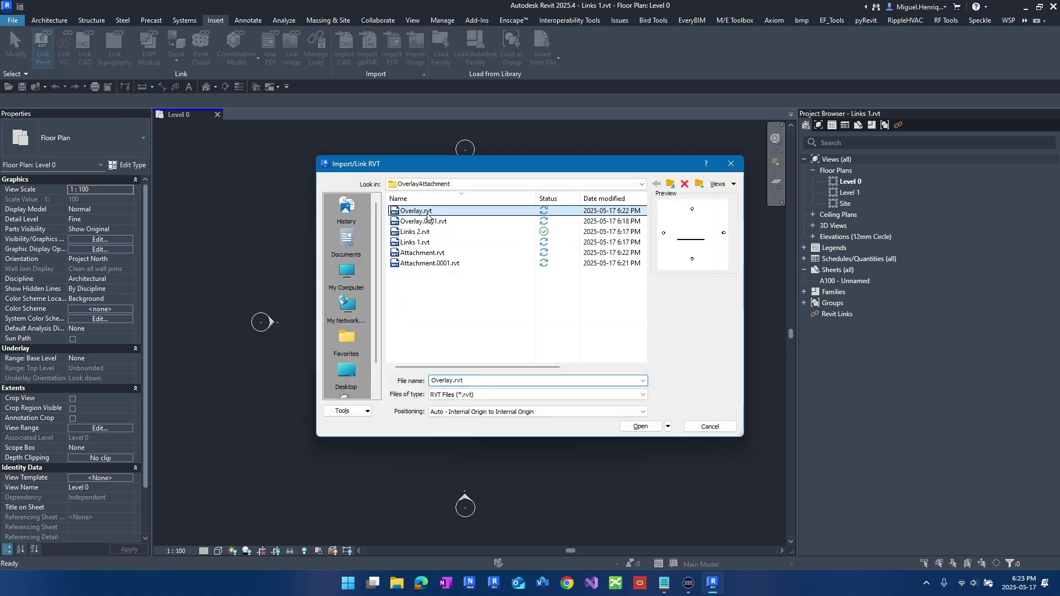
pyautogui.click(433, 265)
pyautogui.click(425, 212)
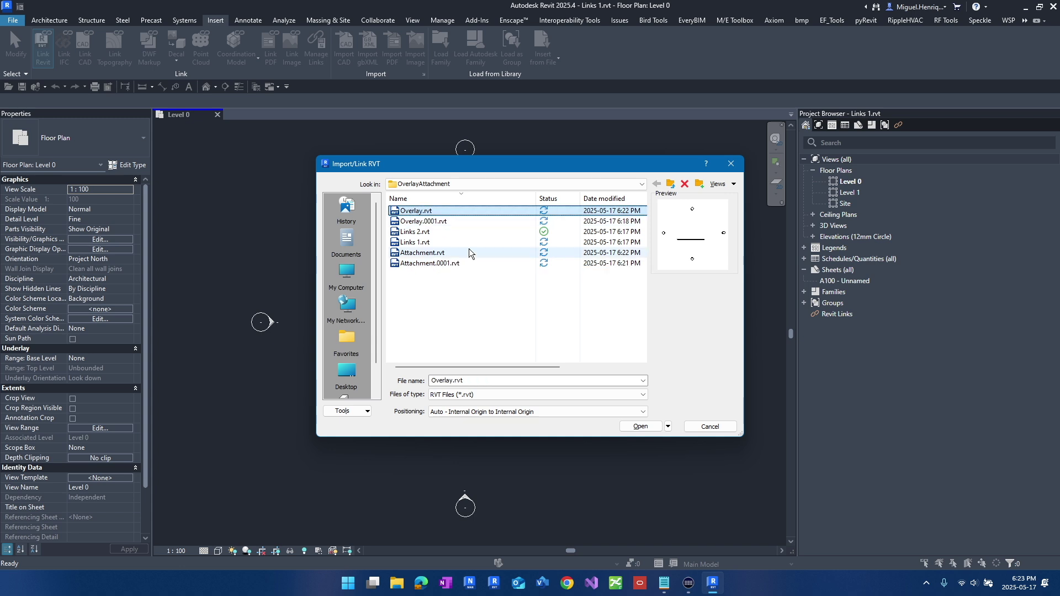
pyautogui.click(540, 412)
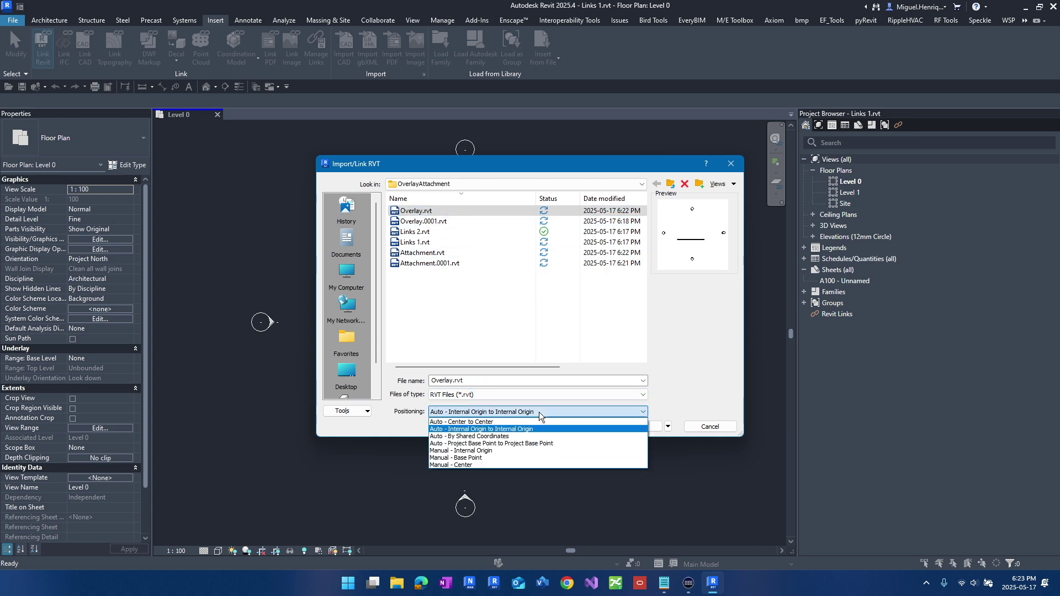
pyautogui.click(484, 429)
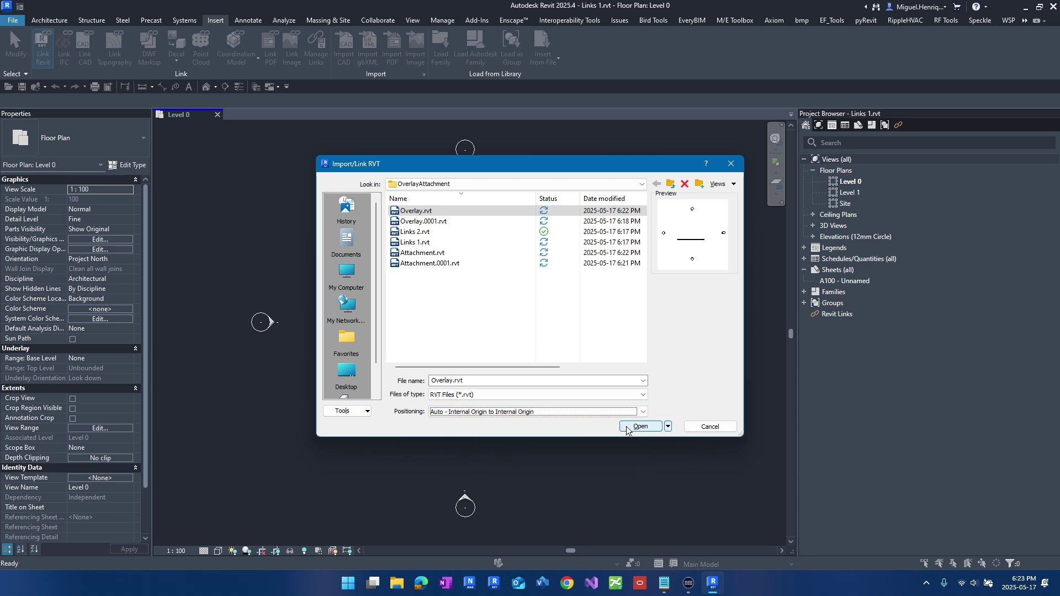
pyautogui.click(634, 428)
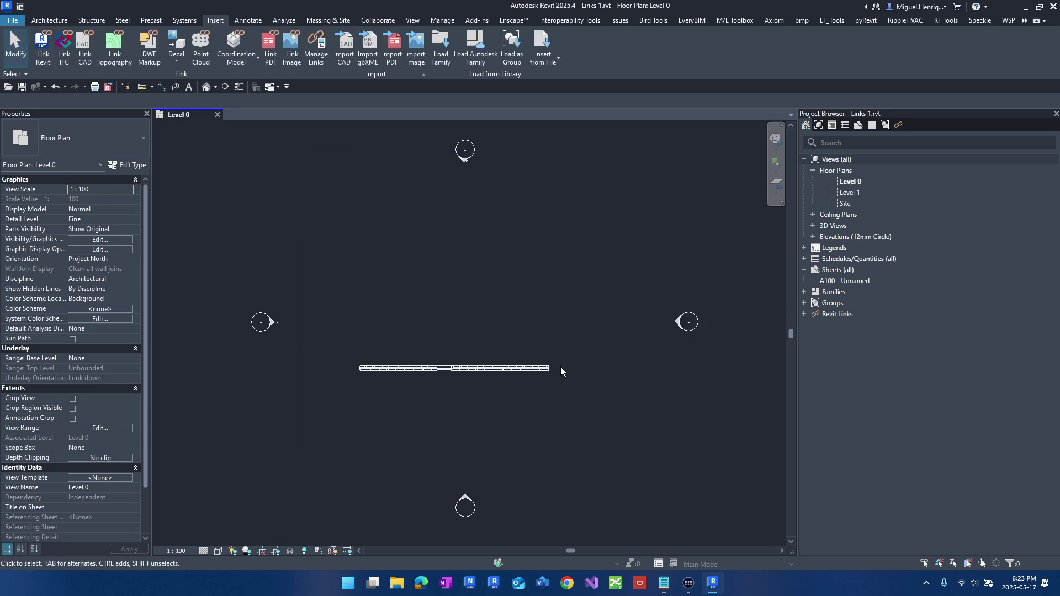
# - Link Attachment.rvt into Links 1 with the same origin-to-origin positioning
pyautogui.click(454, 374)
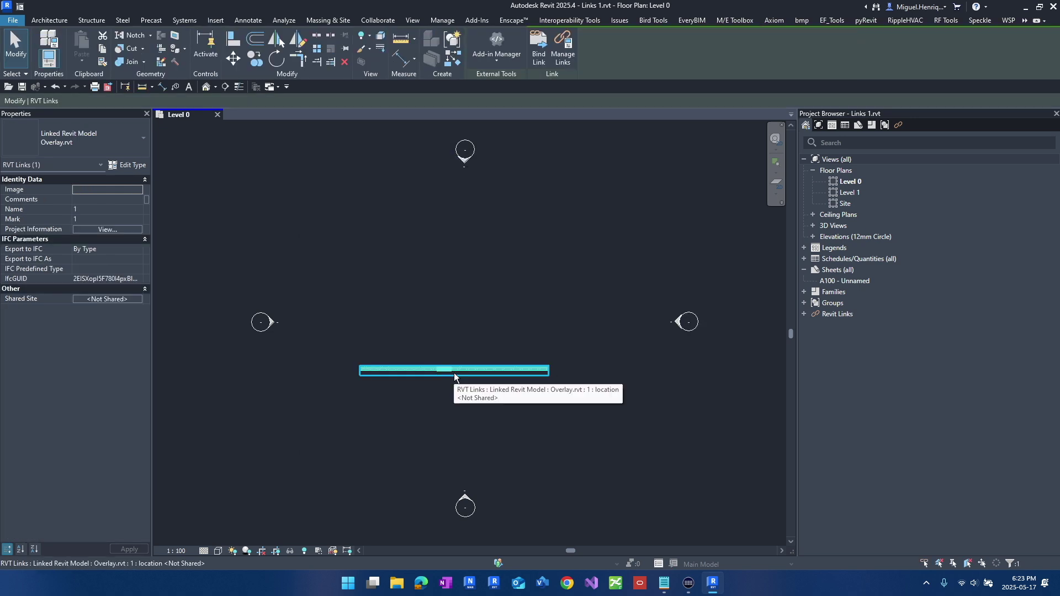
pyautogui.press('Escape')
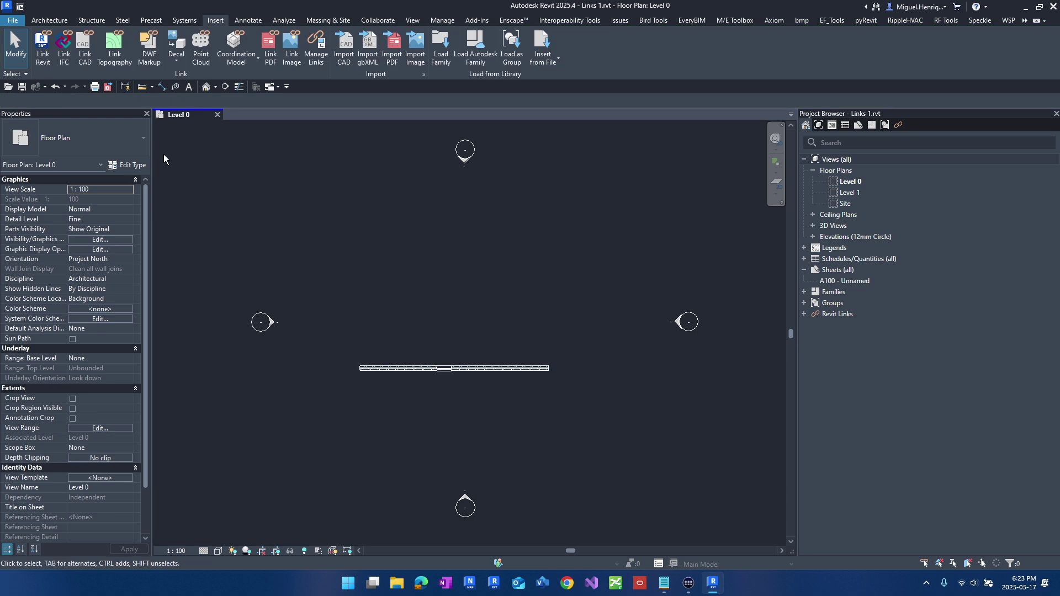
pyautogui.click(42, 53)
pyautogui.click(422, 252)
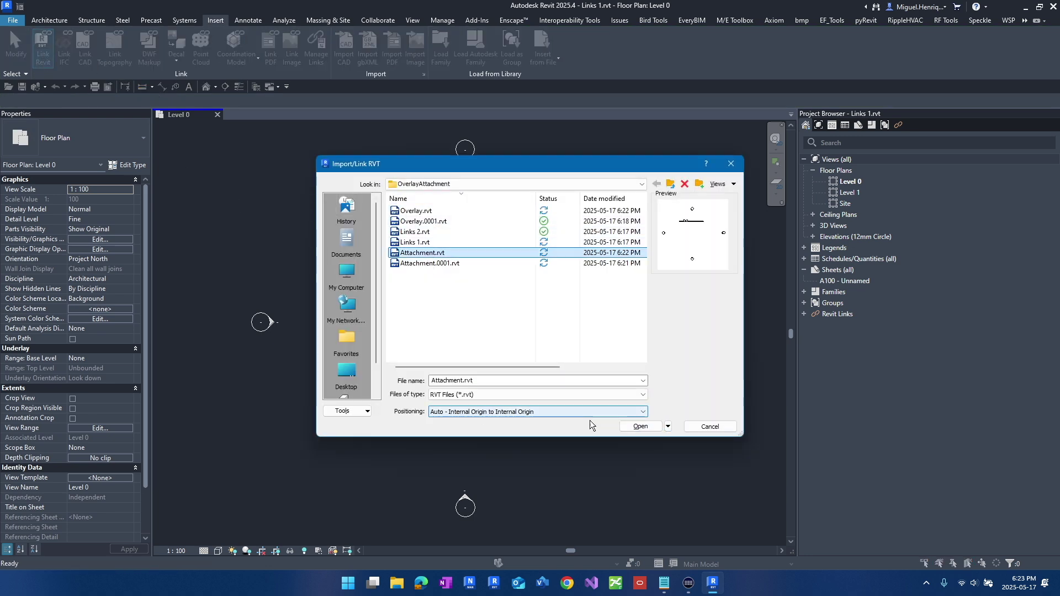
pyautogui.click(642, 426)
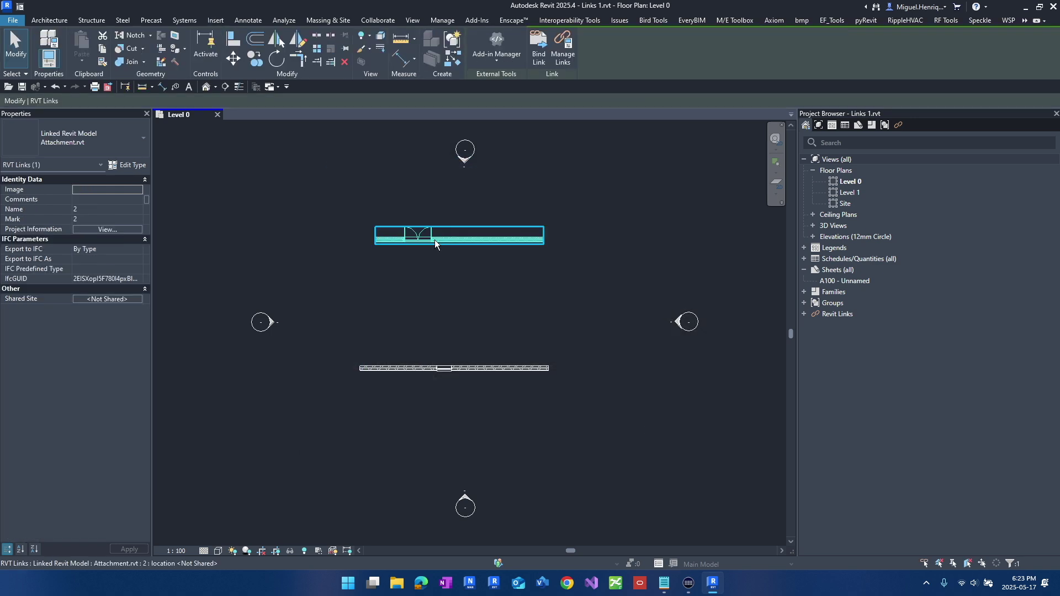
pyautogui.press('Escape')
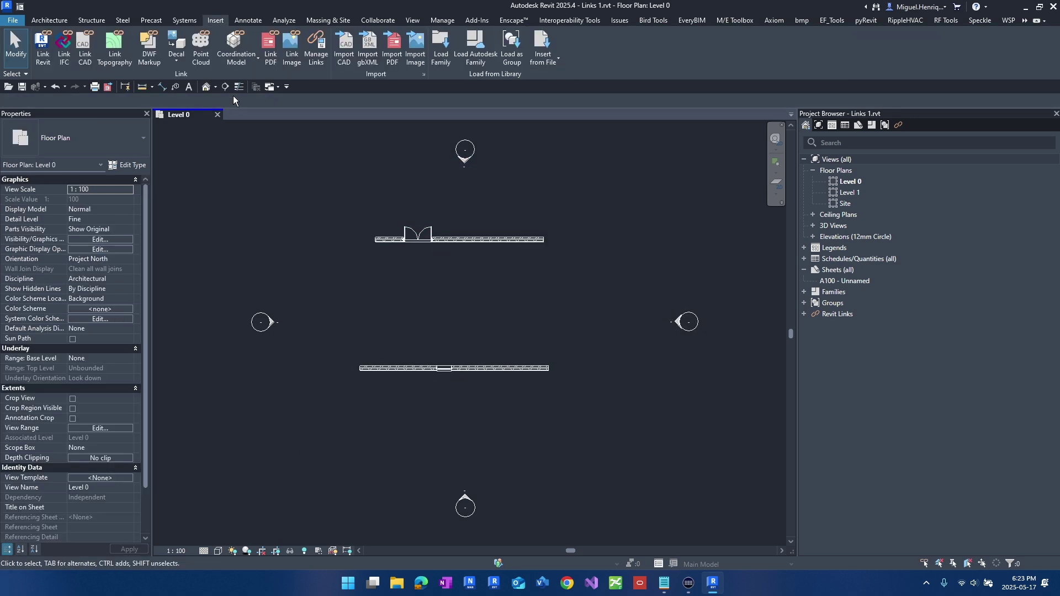
# - Set Attachment.rvt's reference type to Attachment in Manage Links
pyautogui.click(317, 59)
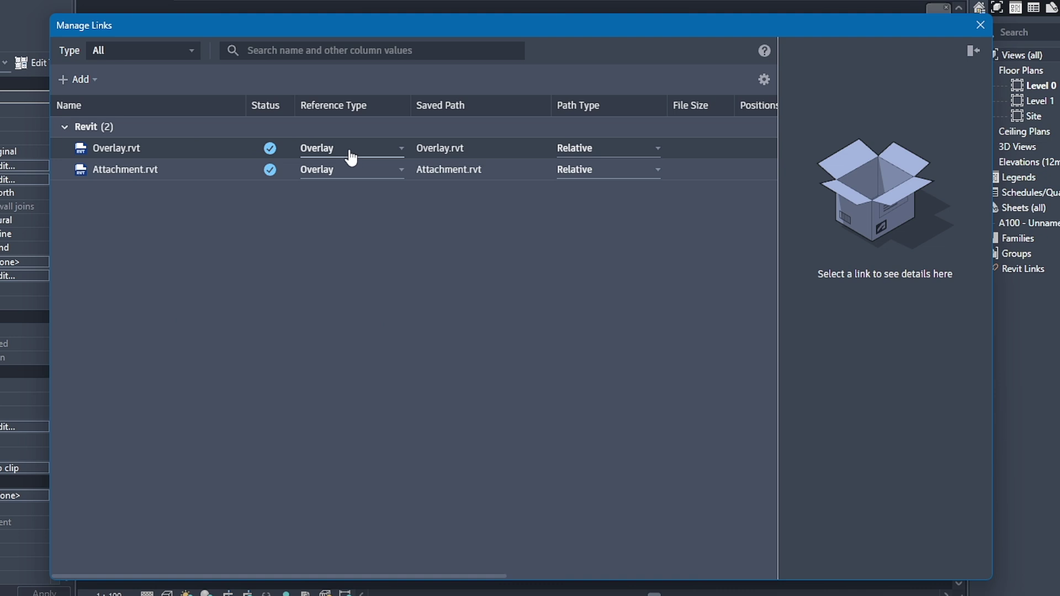
pyautogui.click(366, 169)
pyautogui.click(340, 195)
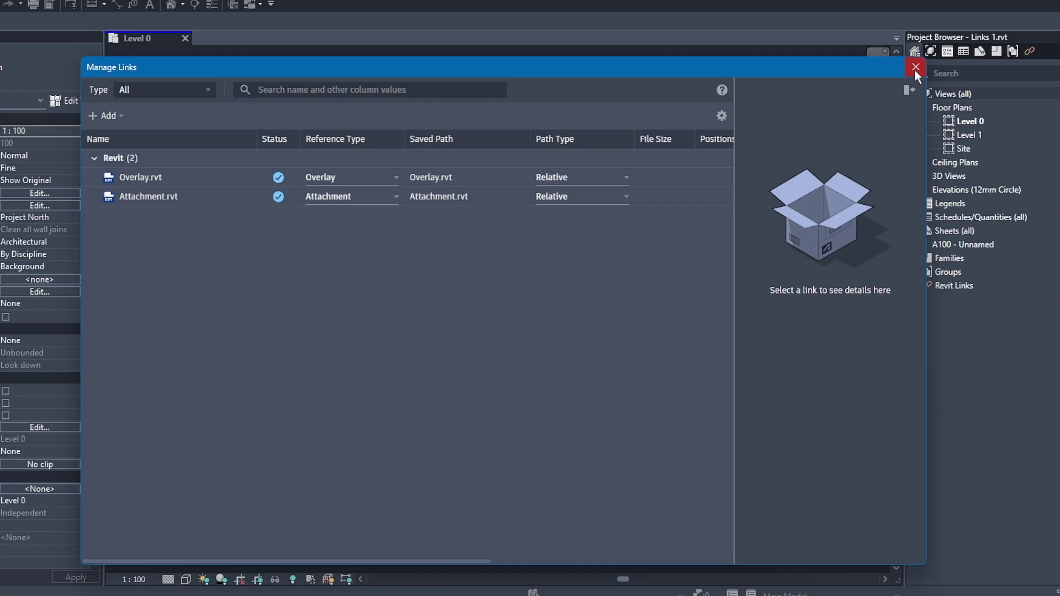
pyautogui.click(980, 25)
# - Check the linked models in the plan and Revit Links list, then close Links 1
pyautogui.click(415, 237)
pyautogui.click(452, 369)
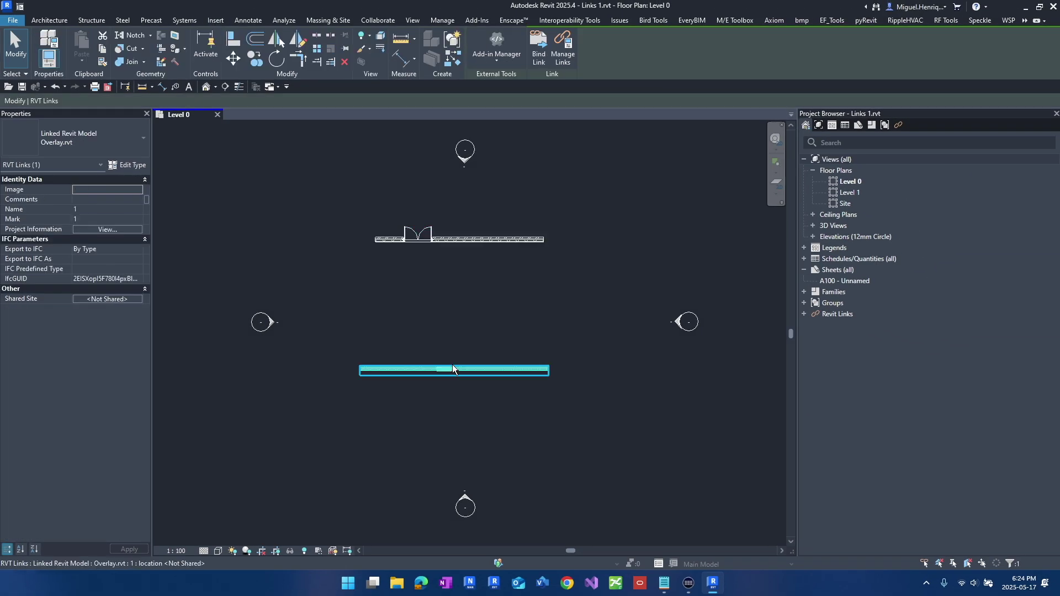
pyautogui.click(609, 339)
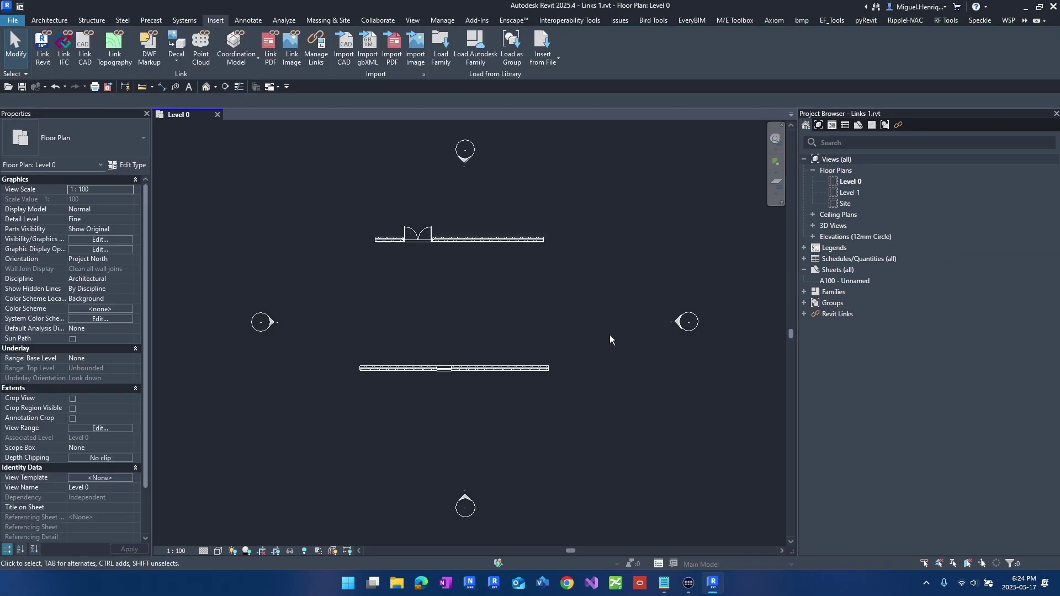
pyautogui.click(804, 314)
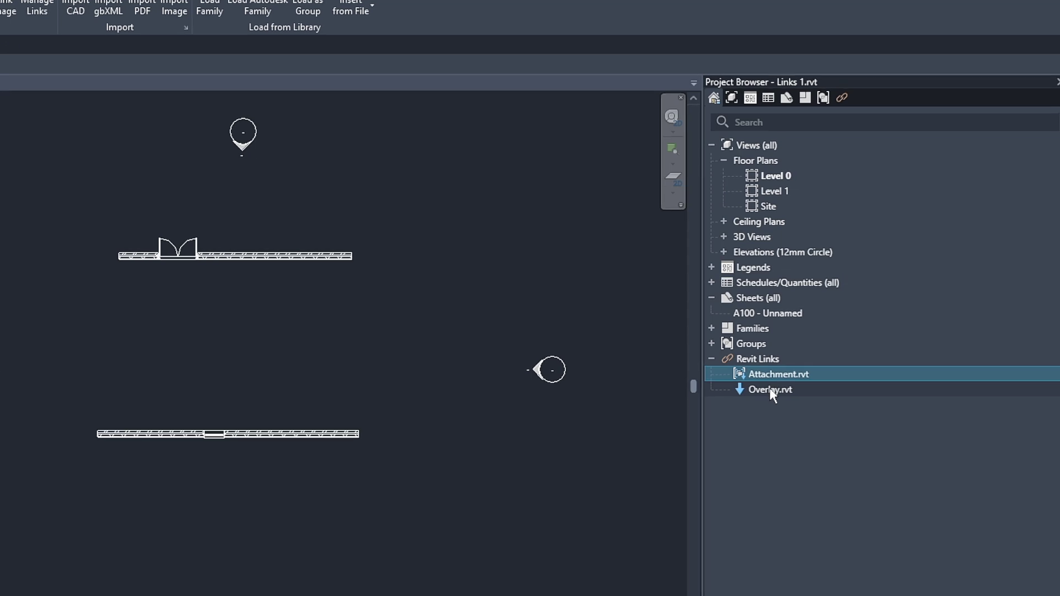
pyautogui.click(836, 343)
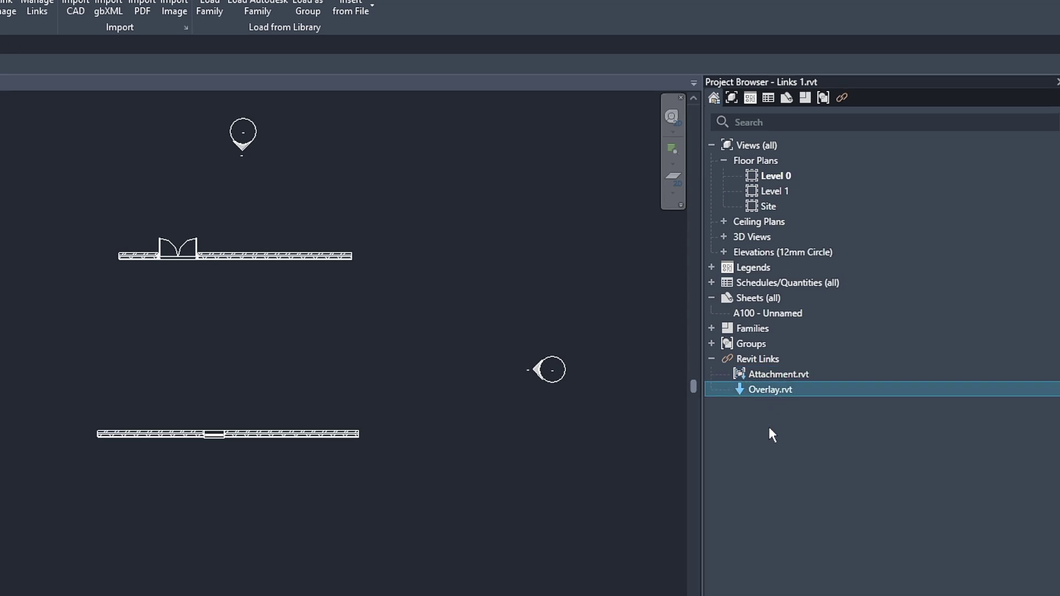
pyautogui.click(755, 376)
pyautogui.click(757, 389)
pyautogui.click(842, 98)
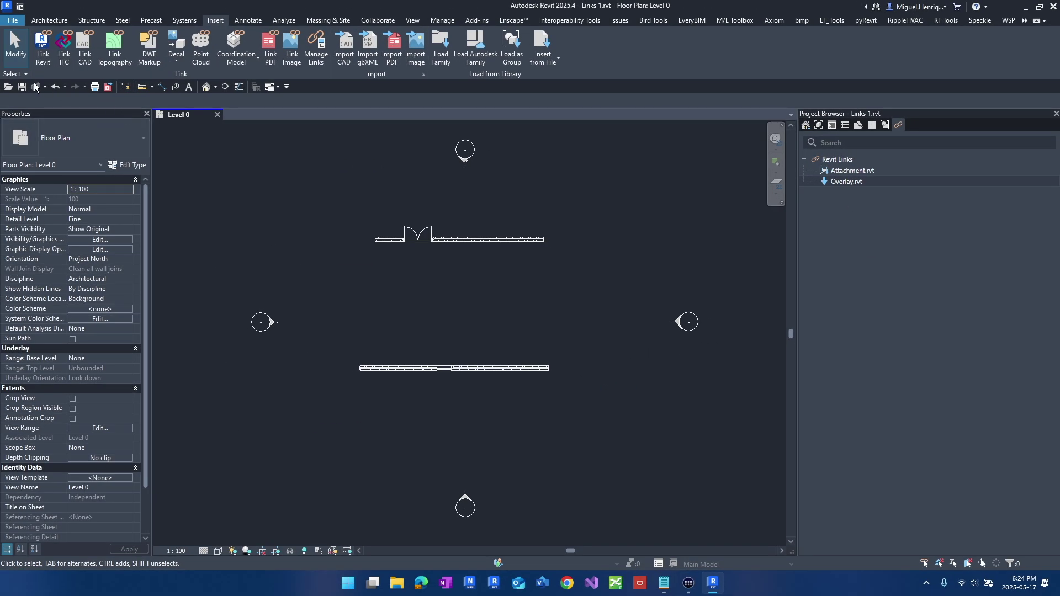
pyautogui.click(218, 115)
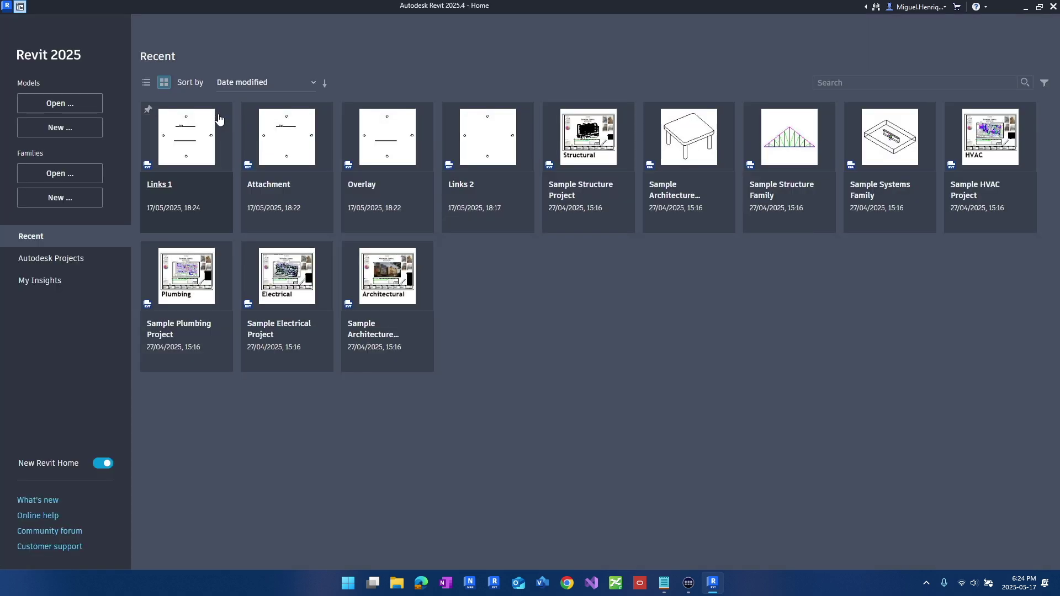
# - Open Links 2 and link Links 1.rvt internal origin to internal origin
pyautogui.click(471, 186)
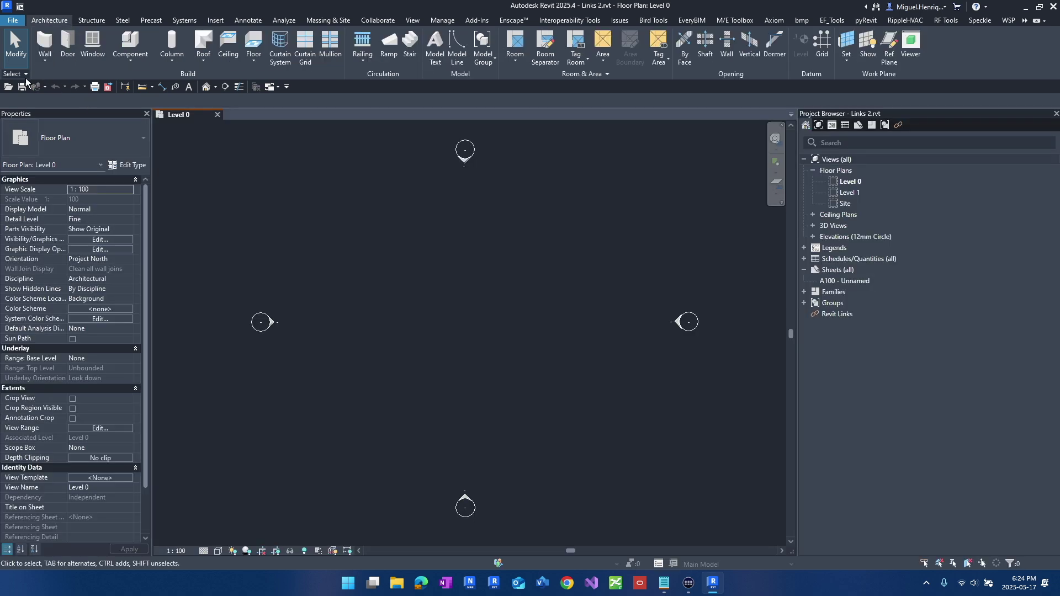
pyautogui.click(215, 20)
pyautogui.click(16, 44)
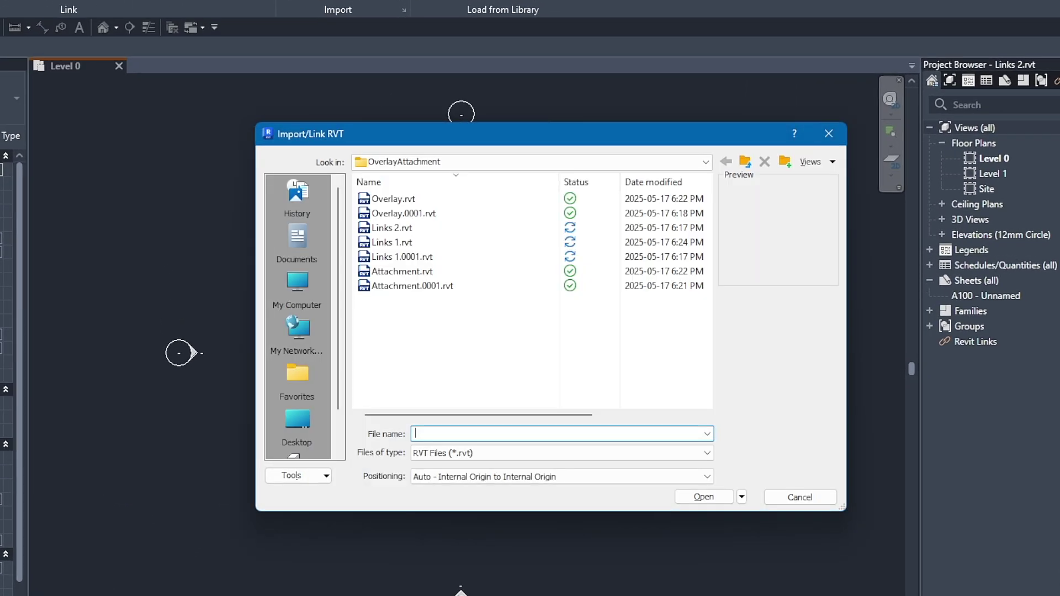
pyautogui.click(396, 249)
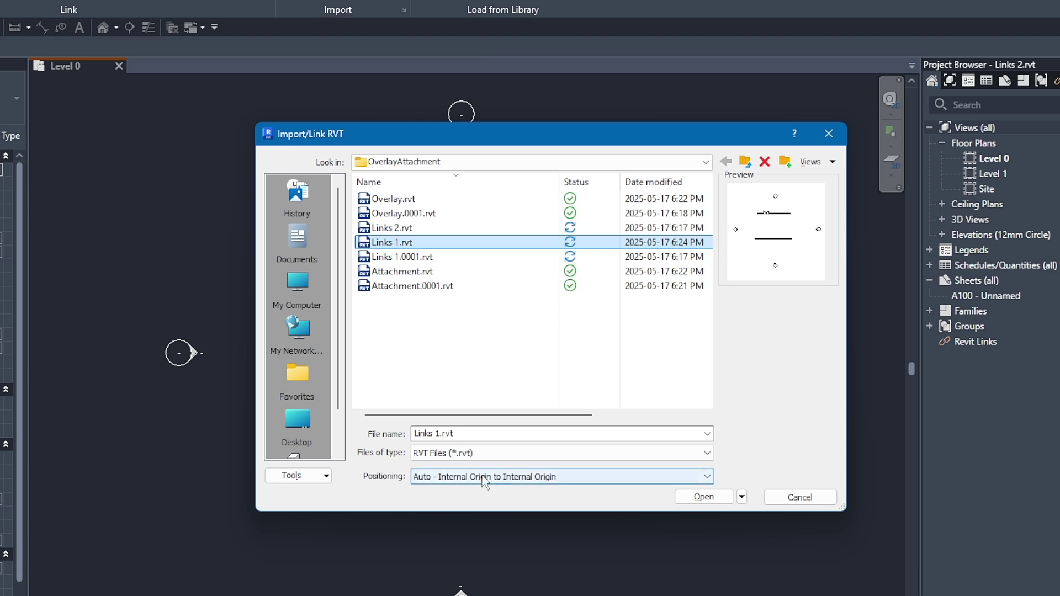
pyautogui.click(701, 497)
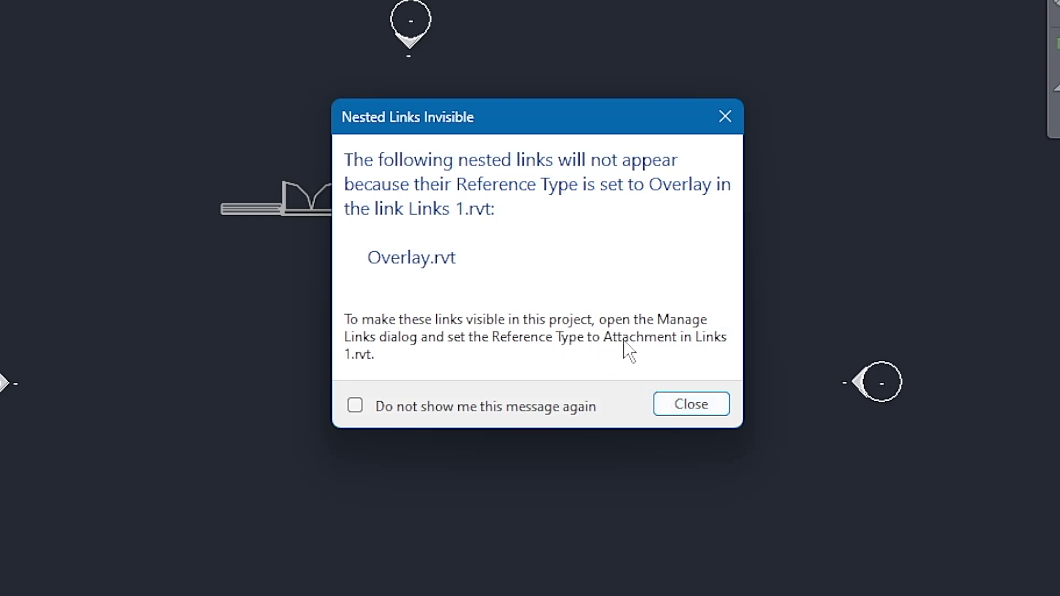
# - Dismiss the Nested Links Invisible warning and select the linked Links 1 model
pyautogui.click(692, 404)
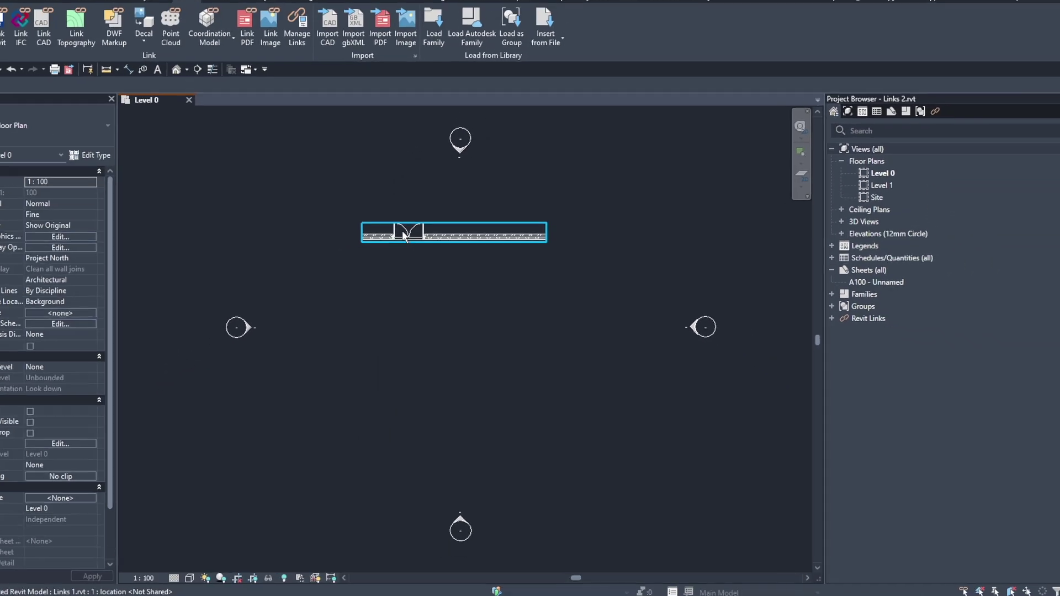
pyautogui.click(435, 237)
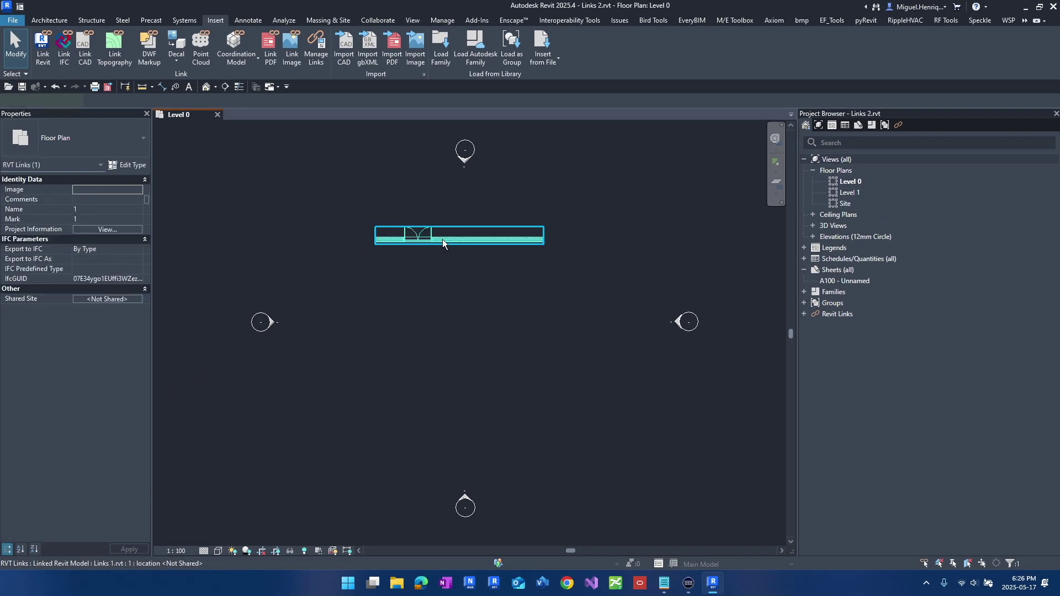
# - Open Links 1.rvt, accepting the prompt to unload its link
pyautogui.click(8, 88)
pyautogui.click(410, 235)
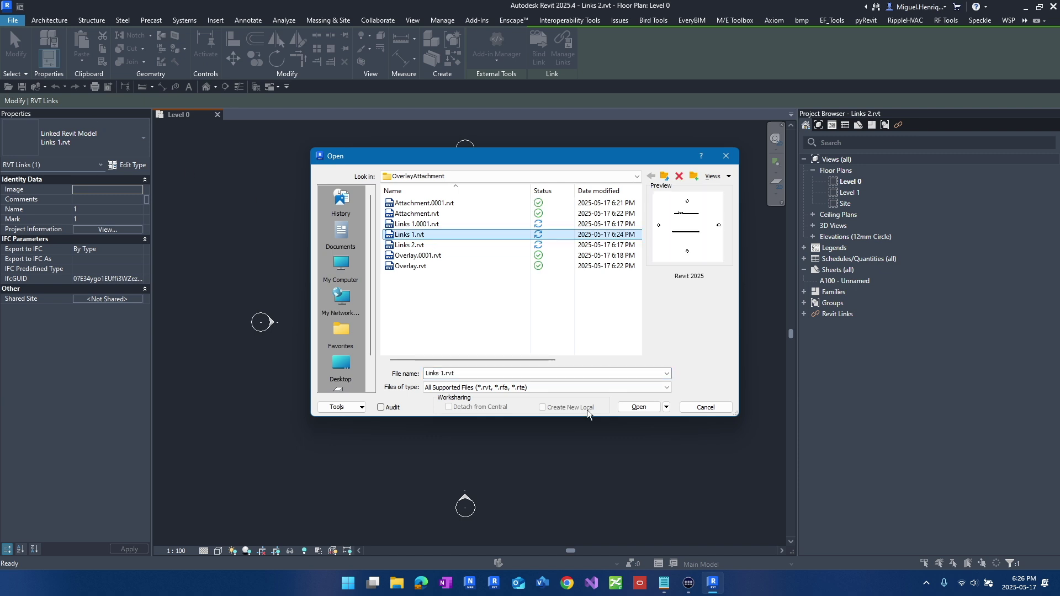
pyautogui.click(639, 407)
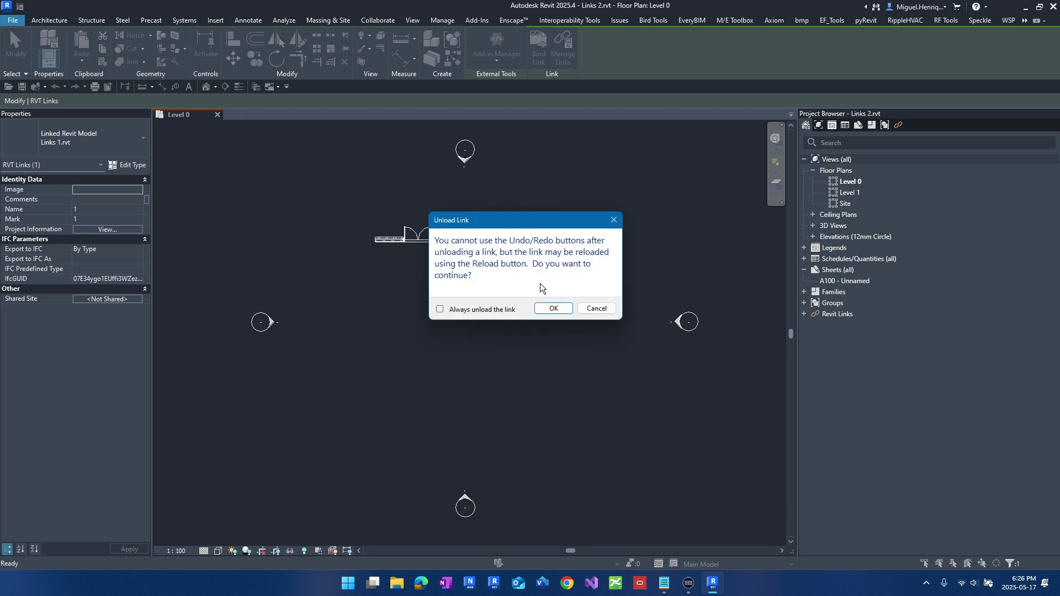
pyautogui.click(559, 310)
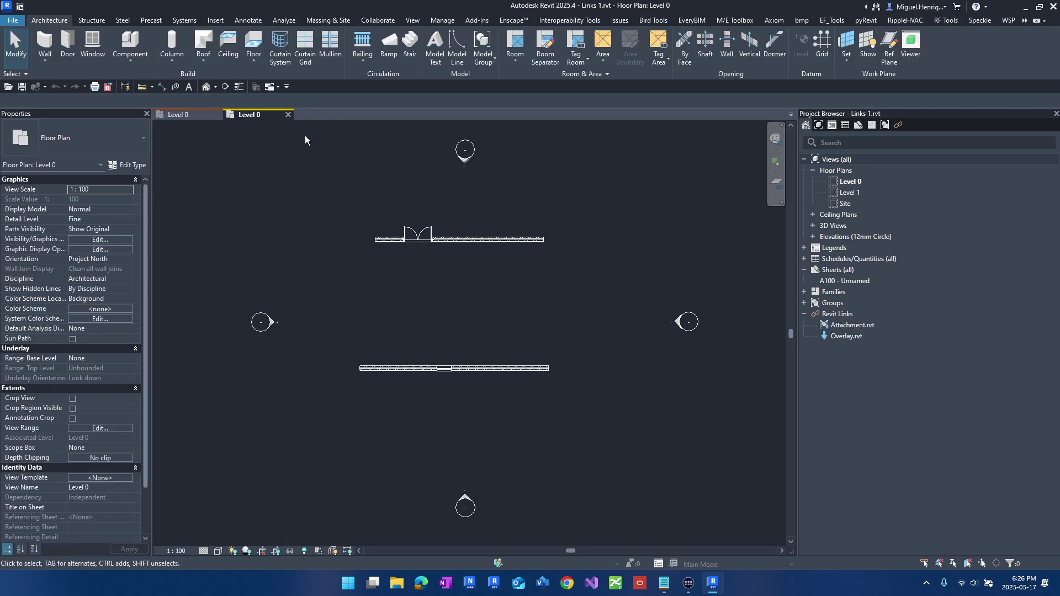
# - Change Overlay.rvt's reference type to Attachment in Manage Links
pyautogui.click(215, 21)
pyautogui.click(316, 49)
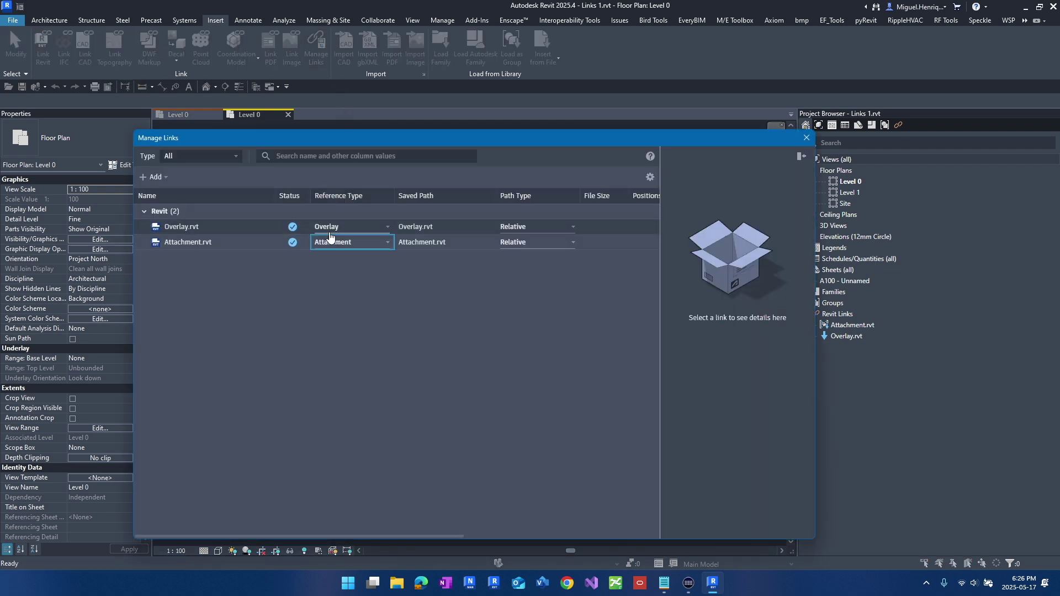
pyautogui.click(331, 229)
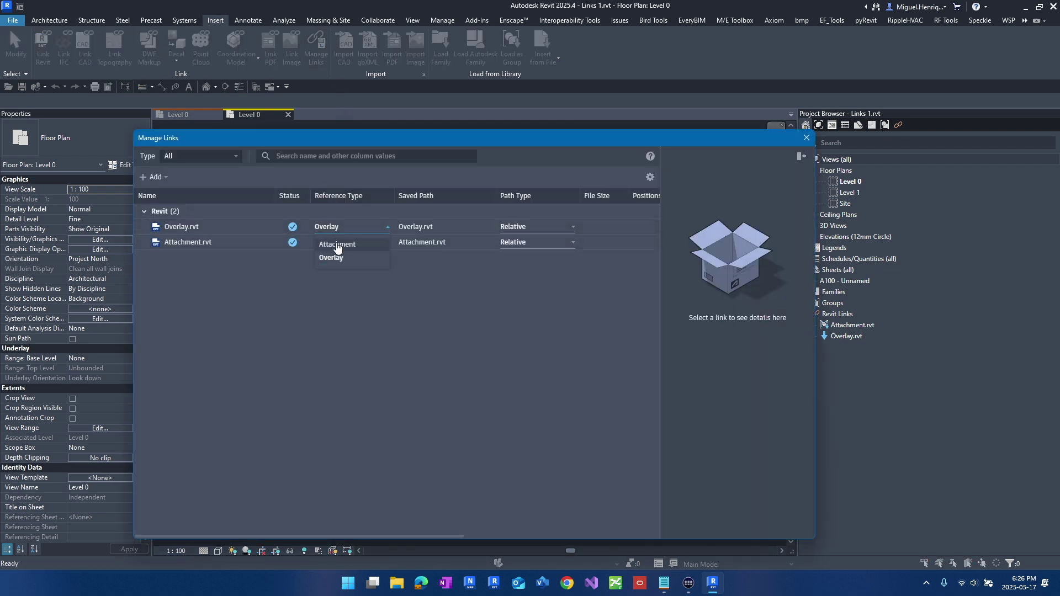
pyautogui.click(337, 244)
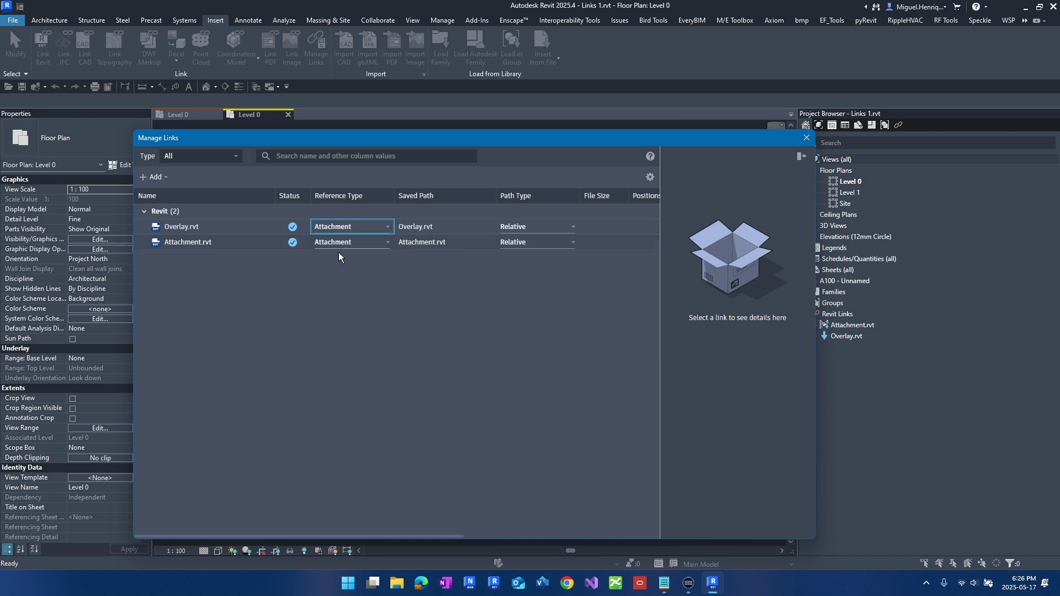
pyautogui.click(805, 138)
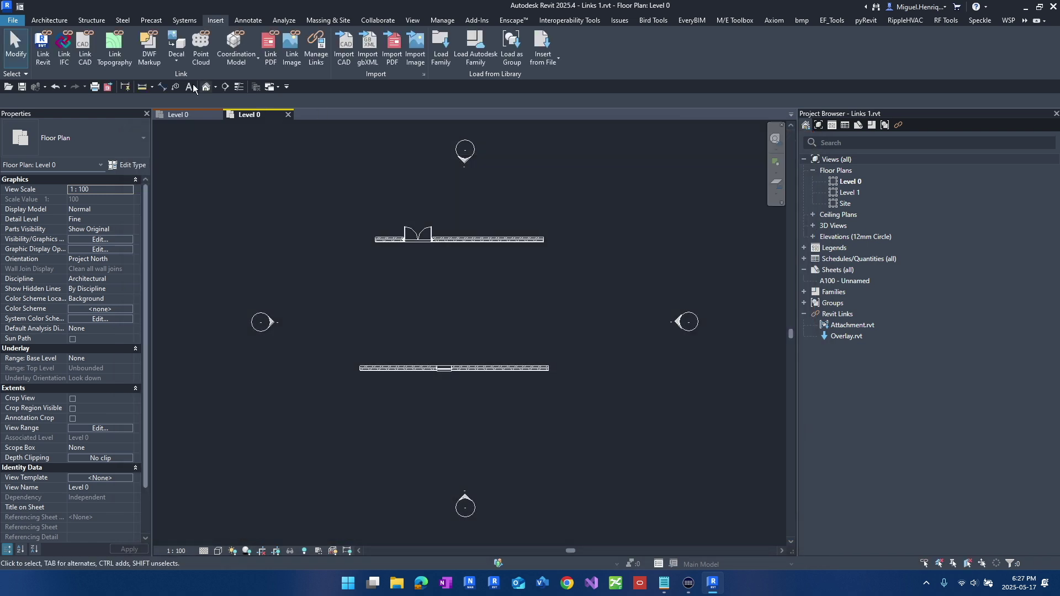
# - Return to Links 2 and reload the unloaded Links 1.rvt link
pyautogui.click(288, 115)
pyautogui.click(804, 315)
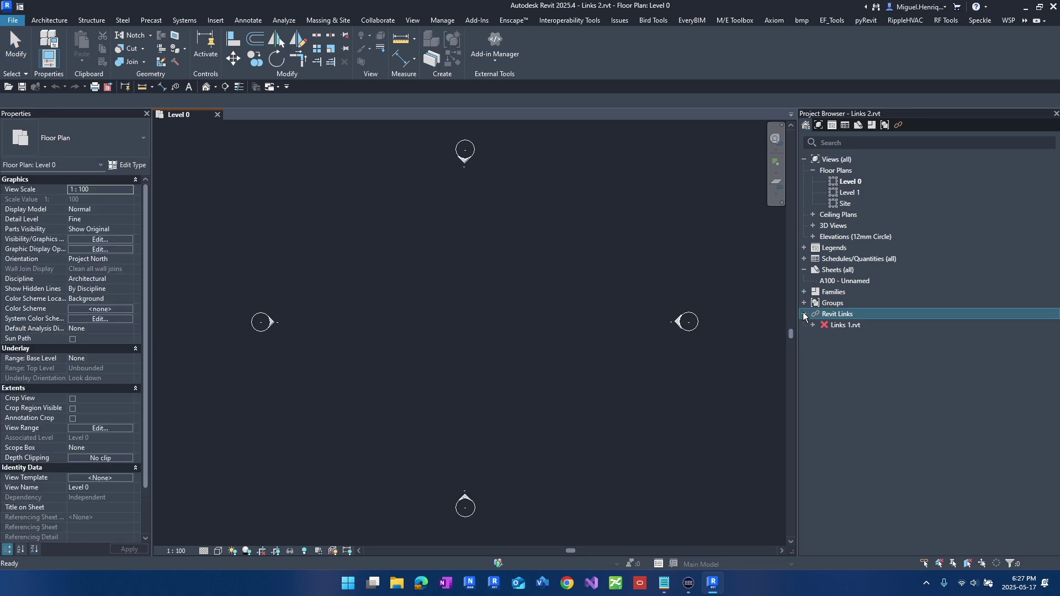
pyautogui.rightClick(806, 326)
pyautogui.click(865, 333)
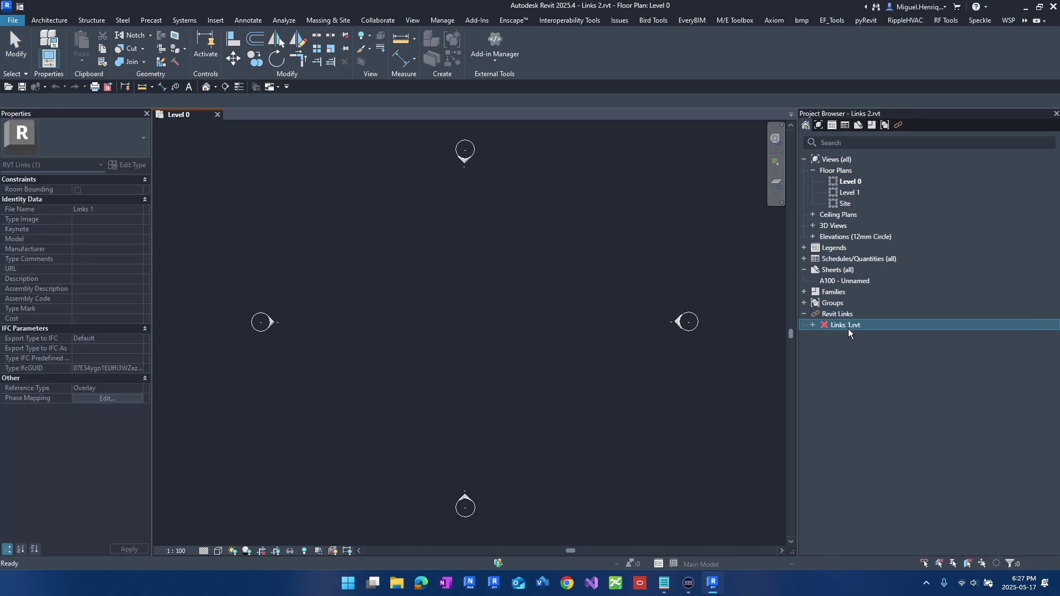
# - Select the reloaded Links 1 model in the plan to check that both walls appear, then deselect it
pyautogui.click(497, 369)
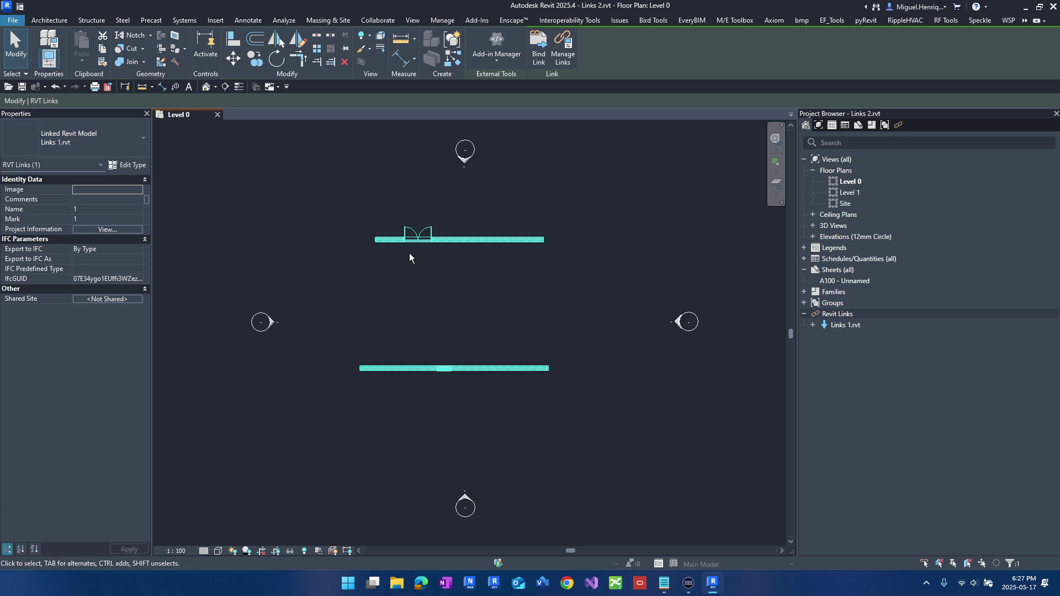
pyautogui.click(412, 331)
pyautogui.click(393, 370)
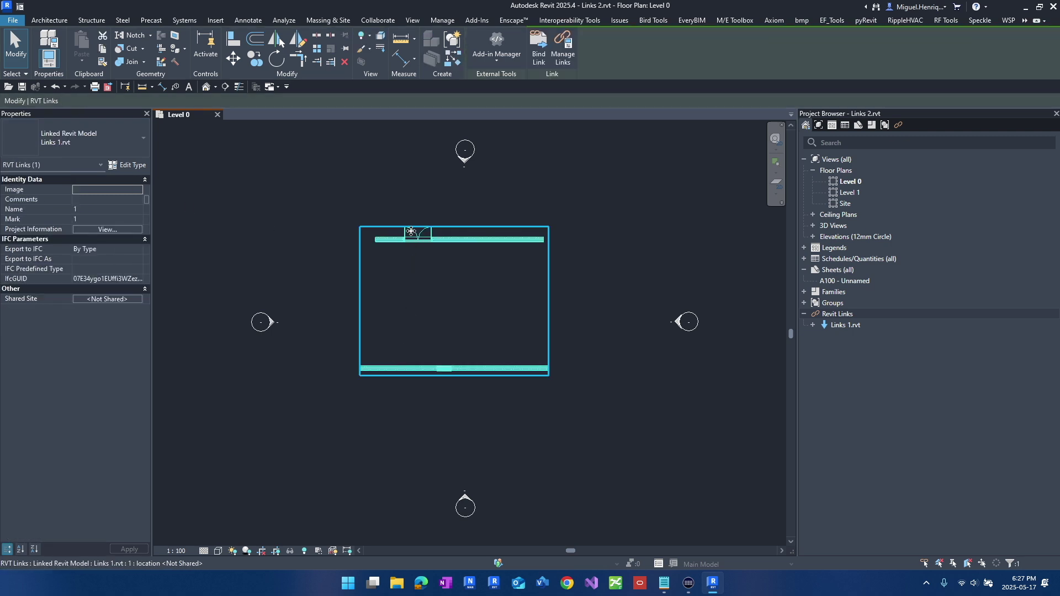
pyautogui.press('Escape')
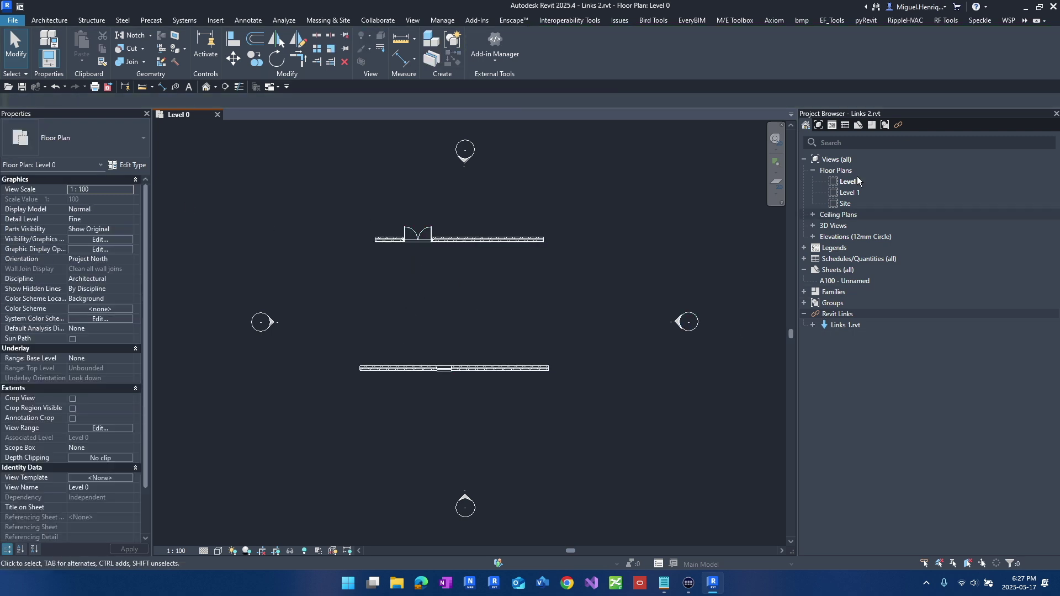
# - Filter the Project Browser to Revit links and expand Links 1.rvt to list nested Attachment.rvt and Overlay.rvt
pyautogui.click(898, 126)
pyautogui.click(813, 170)
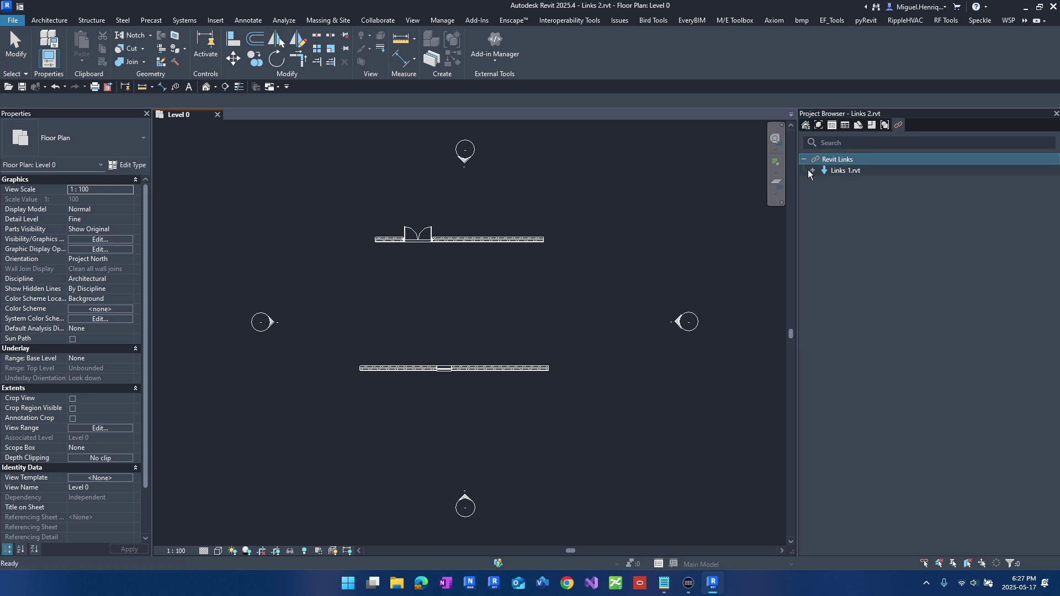
pyautogui.click(838, 172)
pyautogui.click(853, 182)
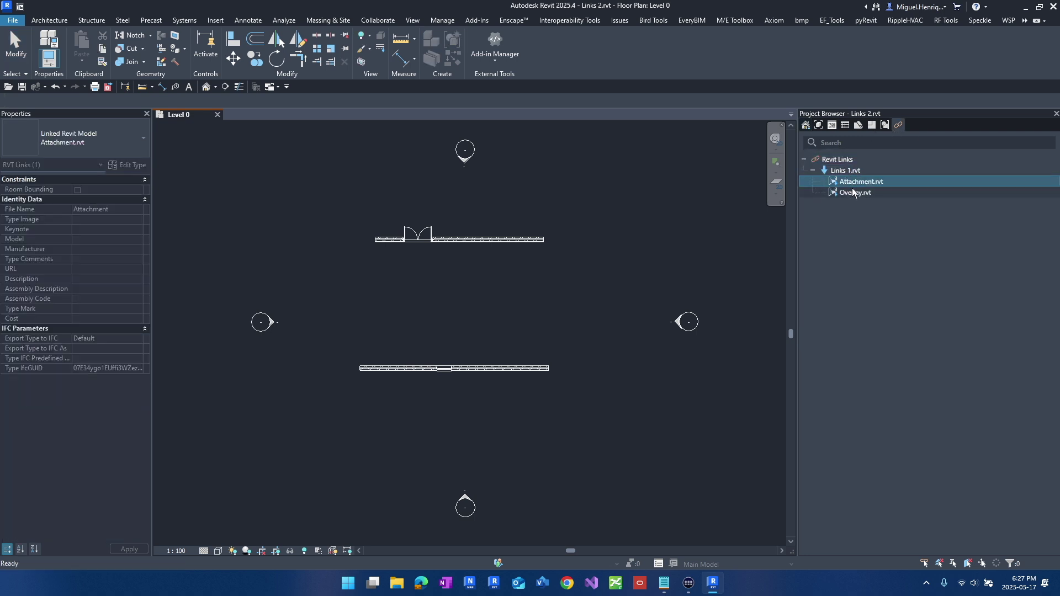